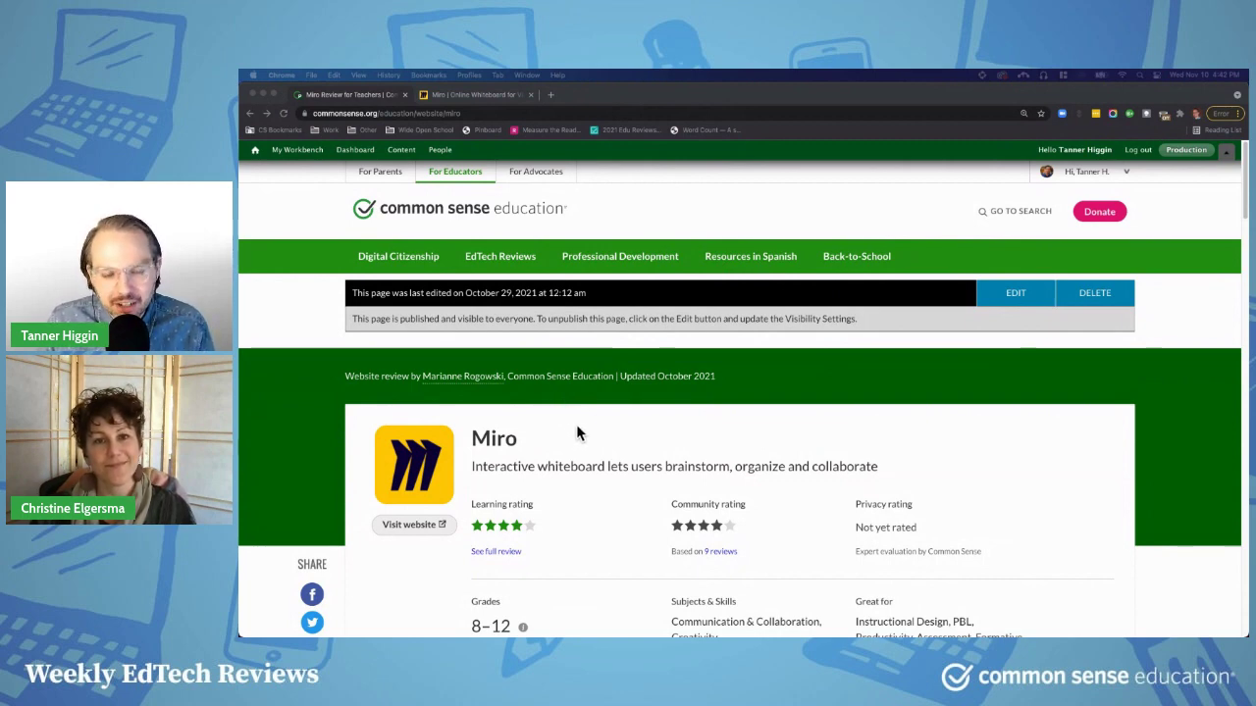
scroll(577, 428, "down", 2)
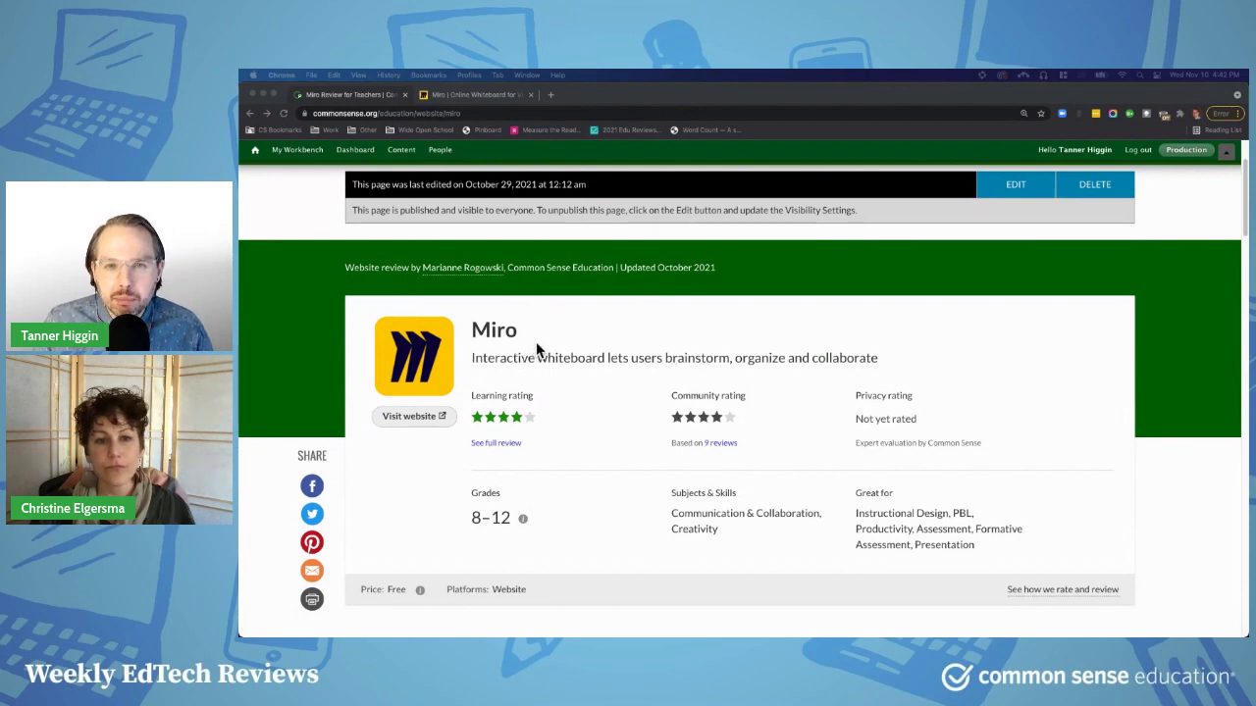
- Open the KWL board from the Miro dashboard
left_click(471, 96)
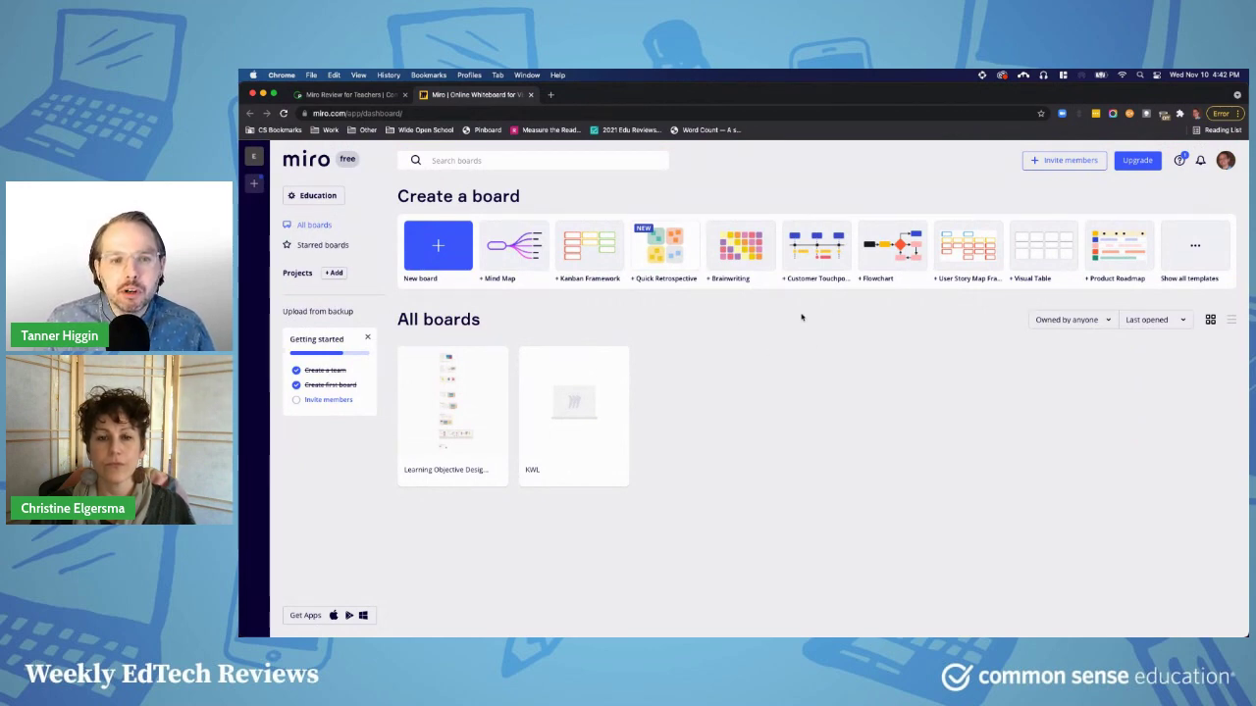
left_click(574, 412)
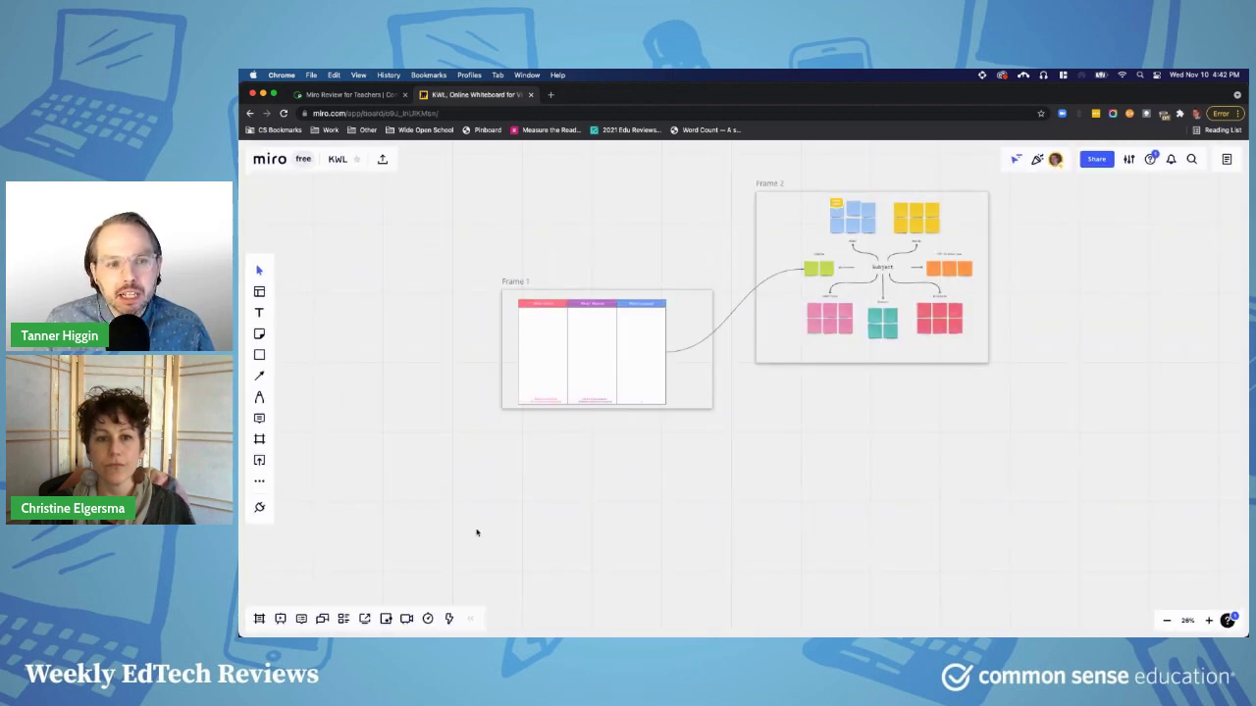
scroll(989, 376, "down", 5)
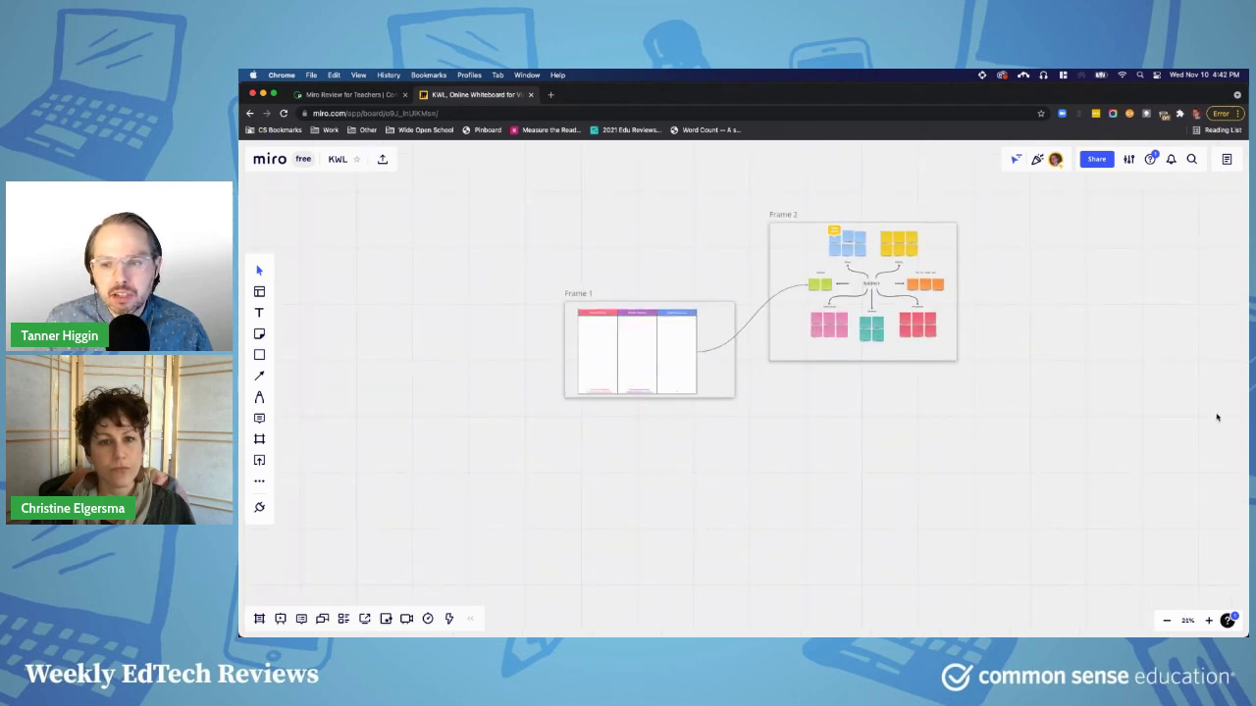
scroll(611, 244, "down", 5)
scroll(619, 253, "down", 2)
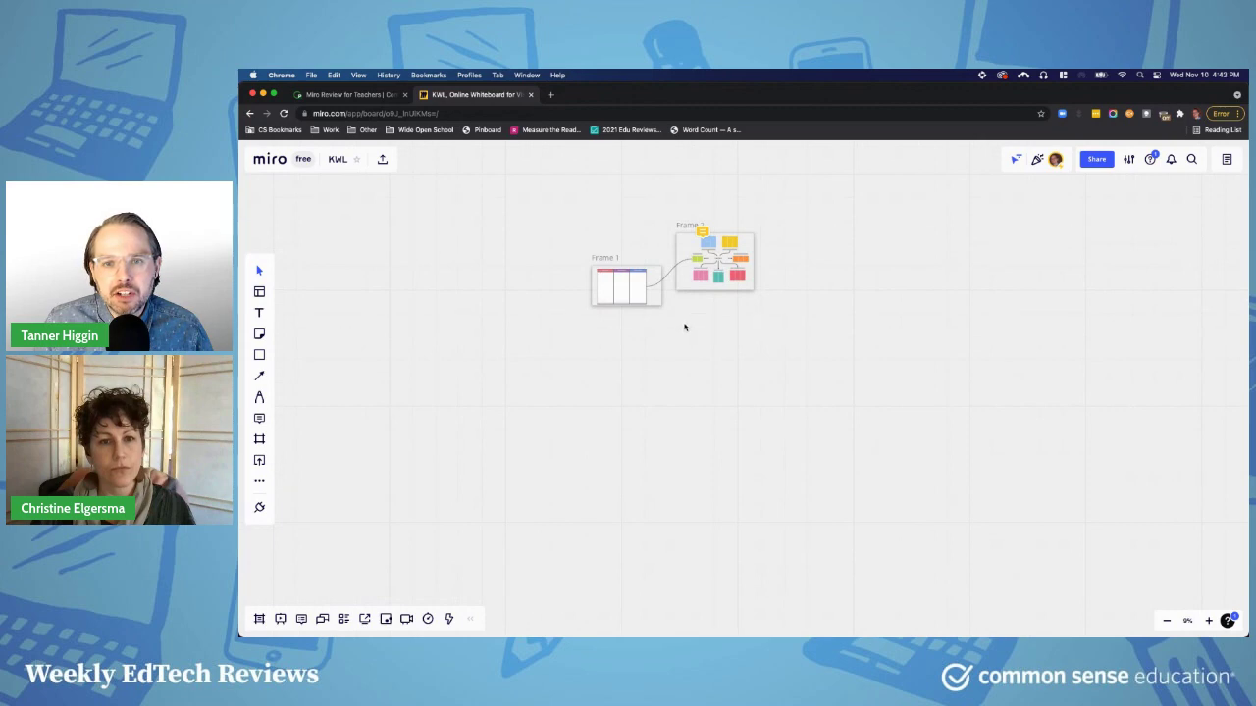
scroll(667, 327, "up", 8)
- Pan and zoom the board until Frame 1 and Frame 2 both fit centred in view
left_click_drag(693, 336, 717, 477)
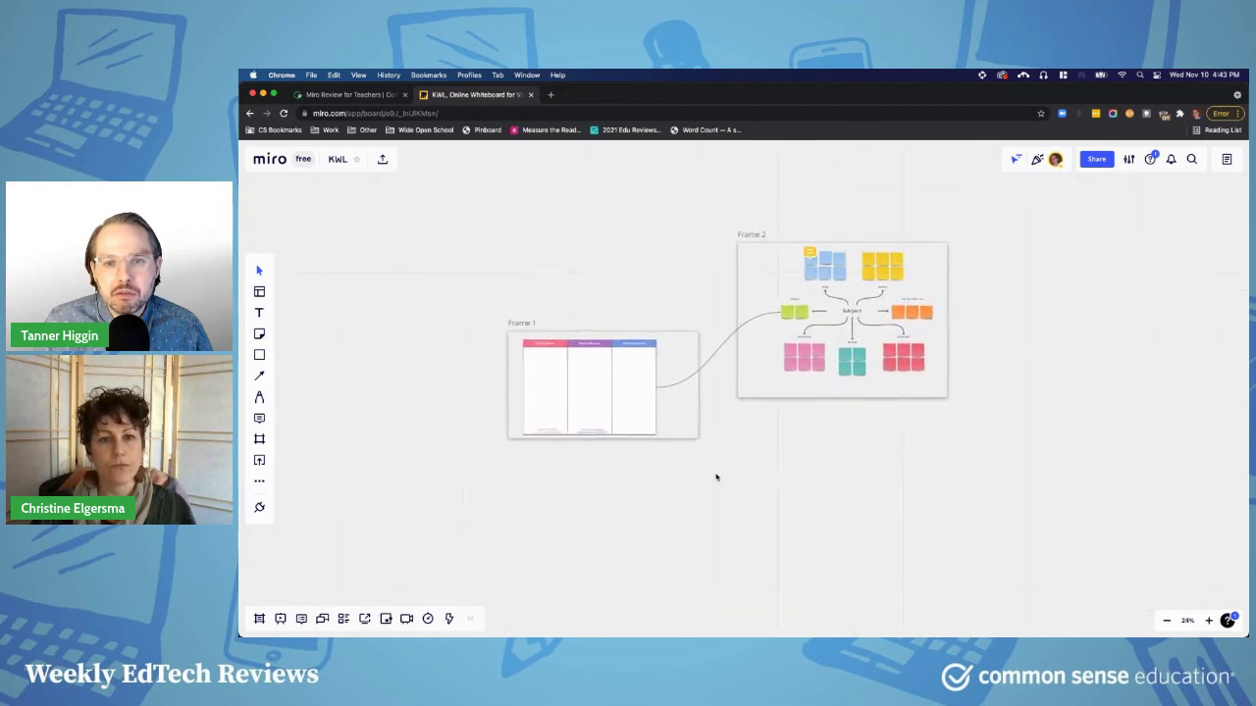
scroll(717, 477, "up", 5)
scroll(717, 473, "down", 5)
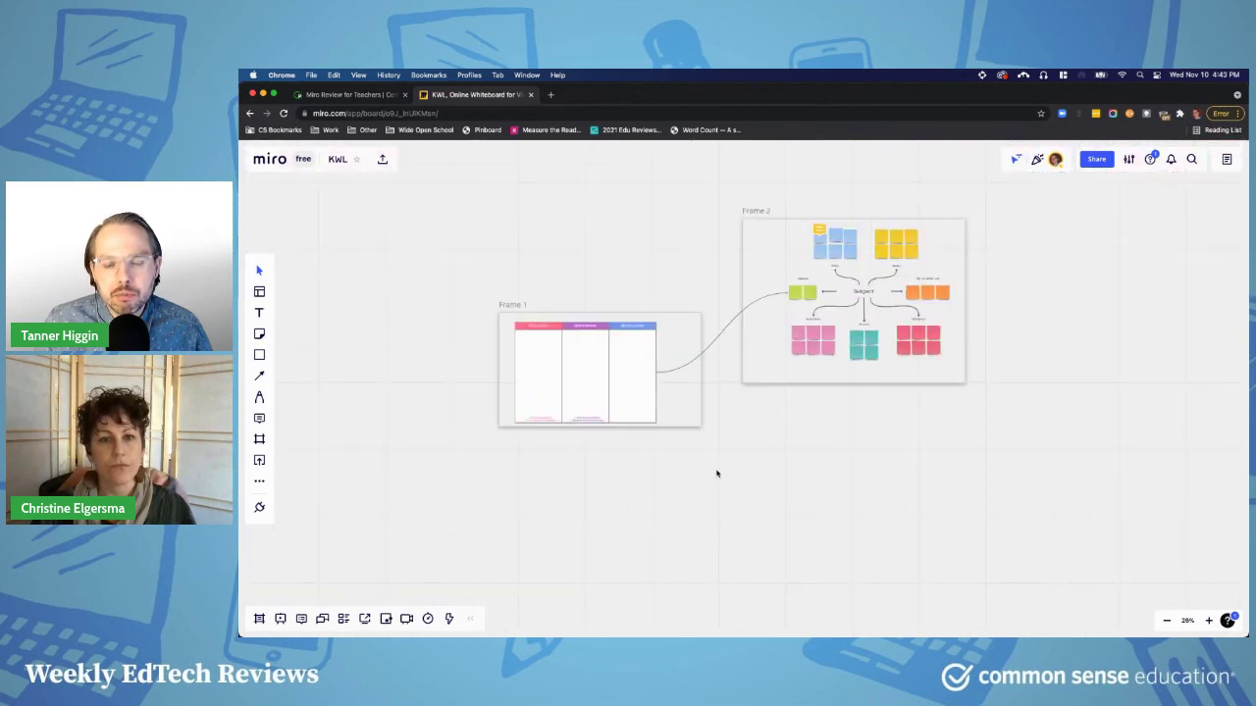
scroll(731, 466, "up", 2)
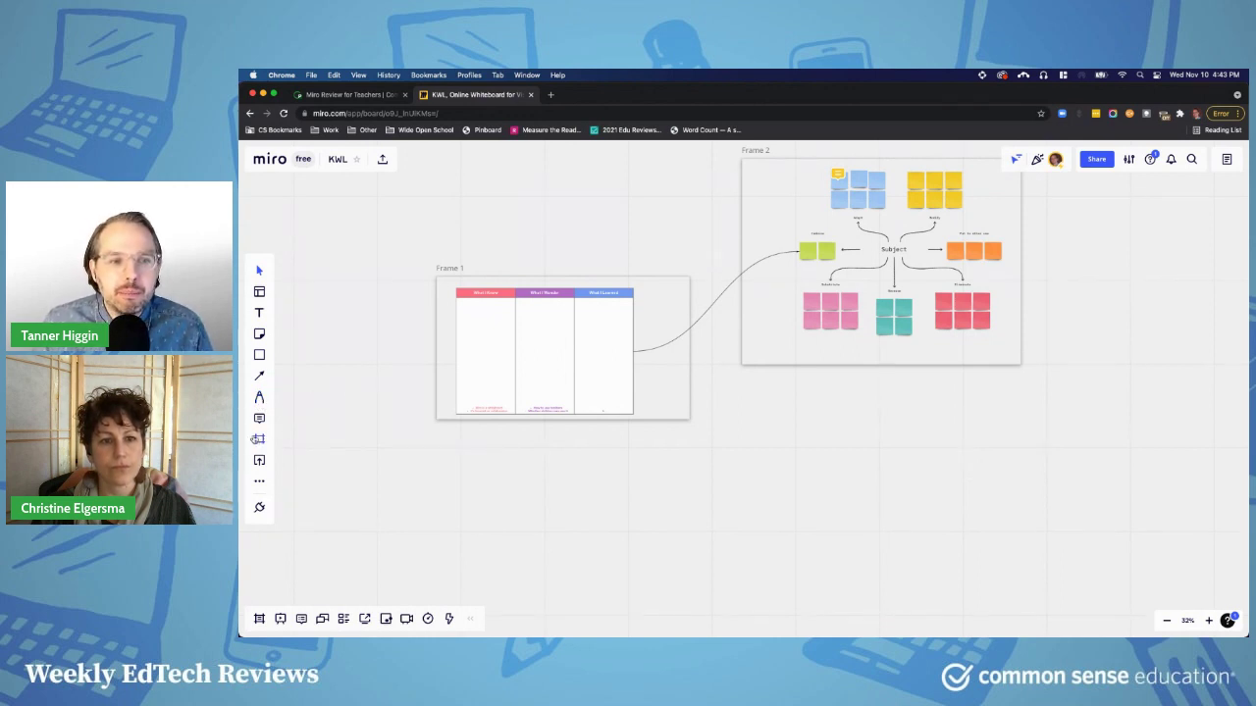
scroll(592, 367, "up", 2)
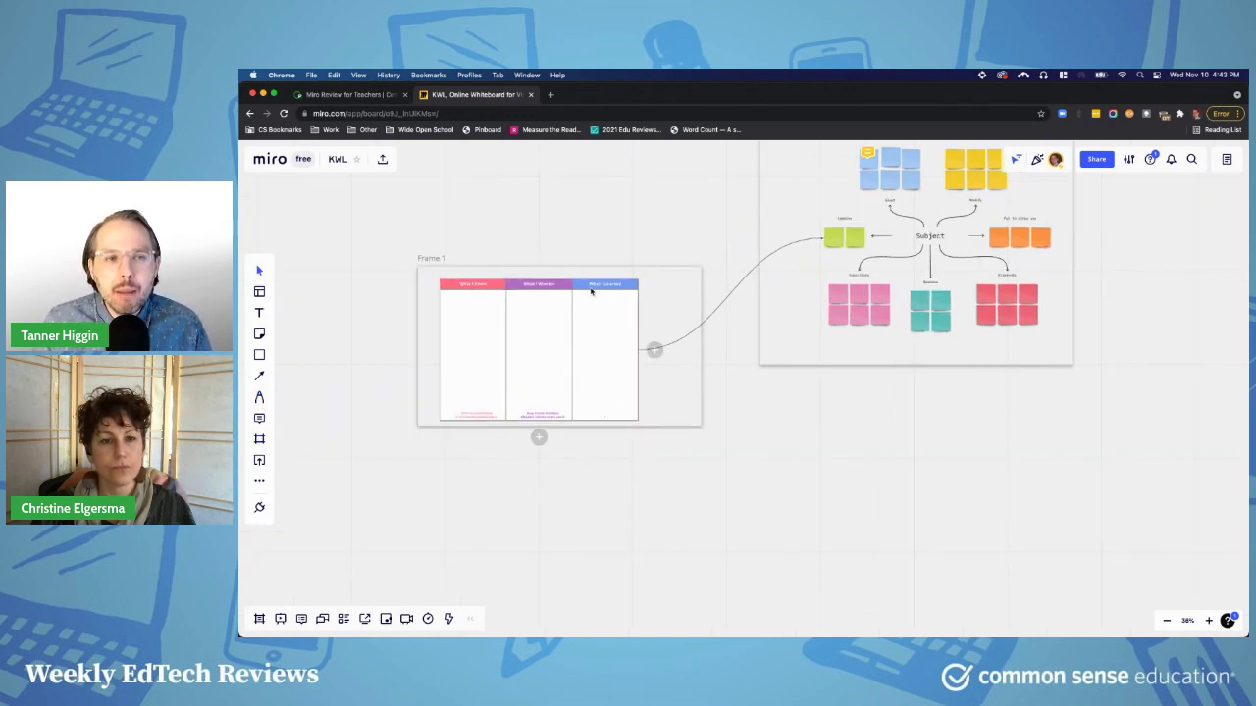
scroll(575, 244, "up", 3)
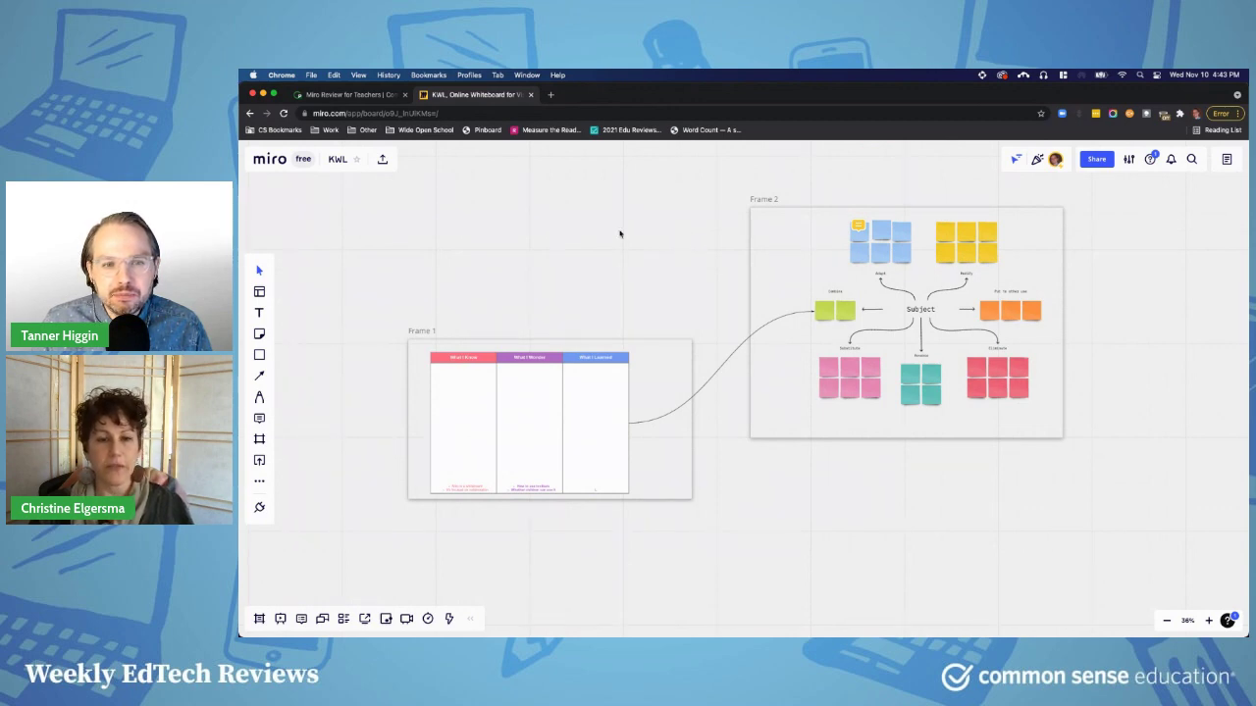
scroll(603, 271, "up", 2)
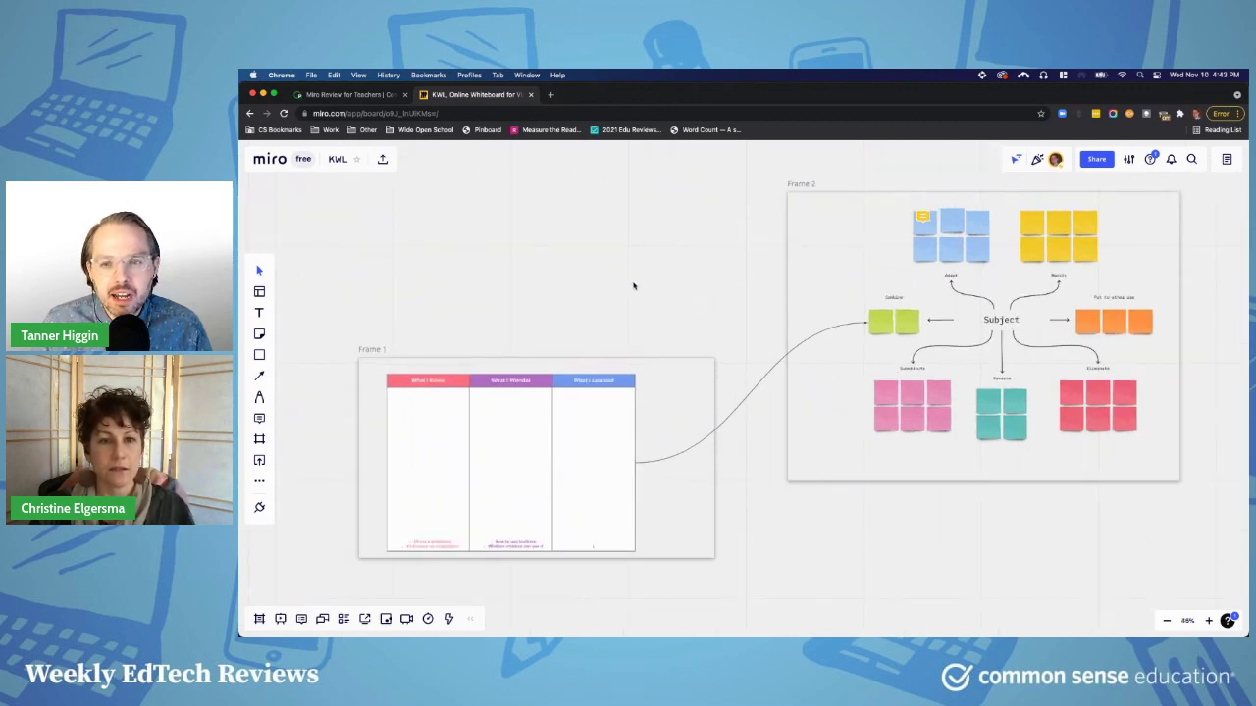
scroll(607, 284, "down", 2)
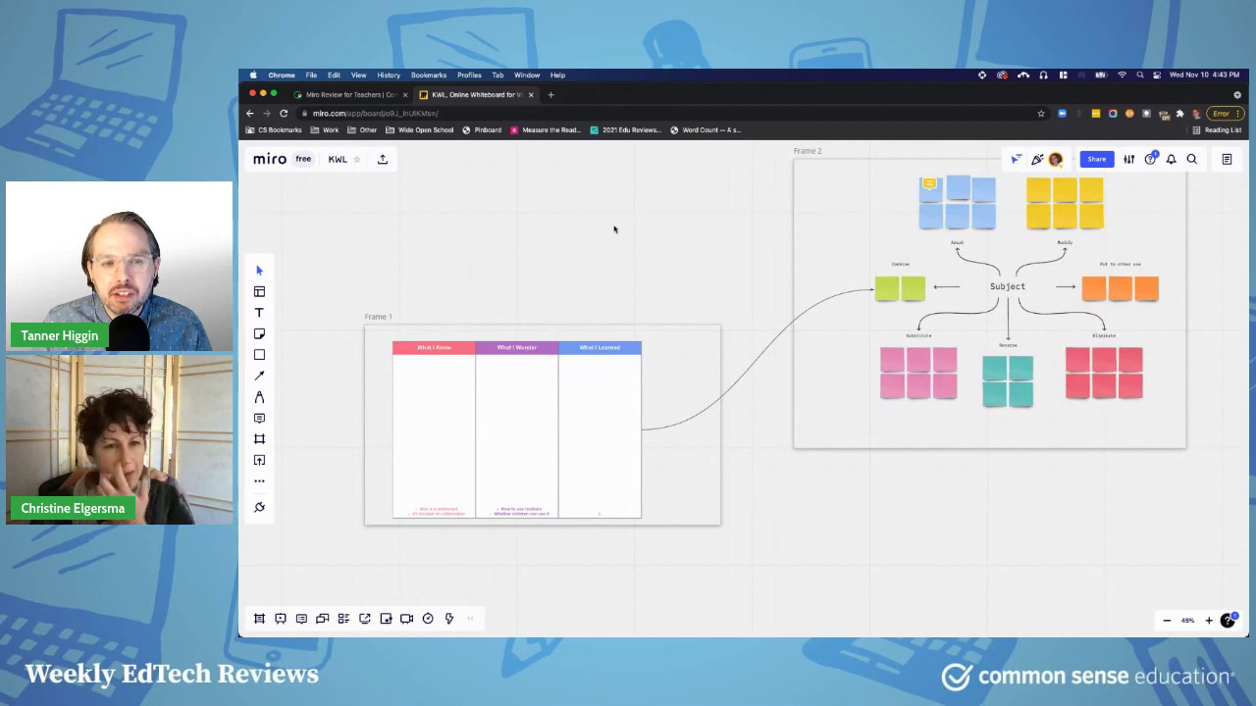
scroll(569, 275, "down", 2)
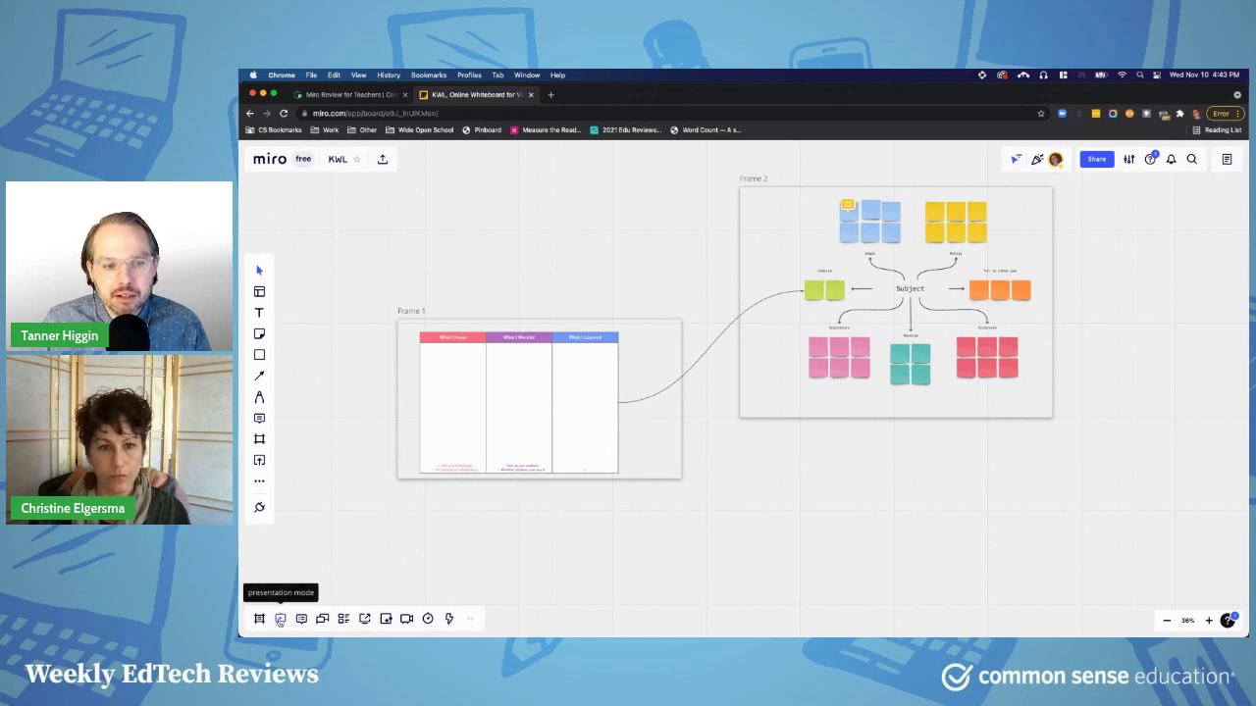
left_click(279, 619)
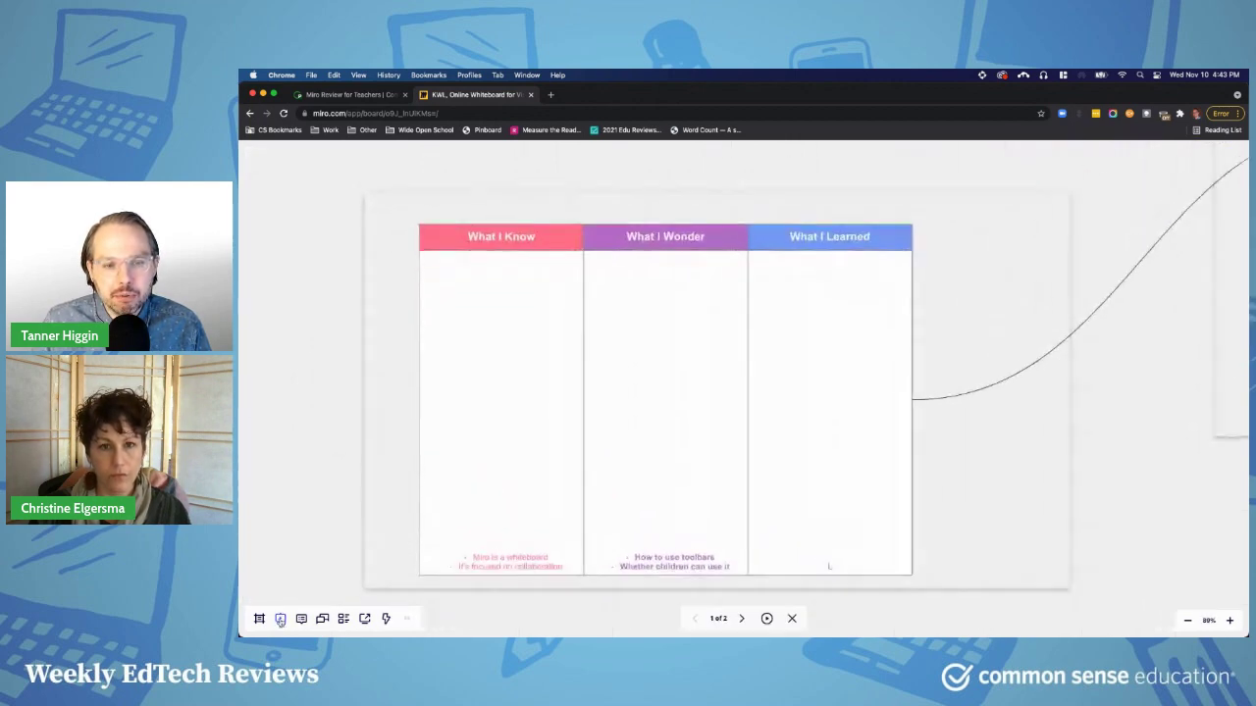
left_click(742, 620)
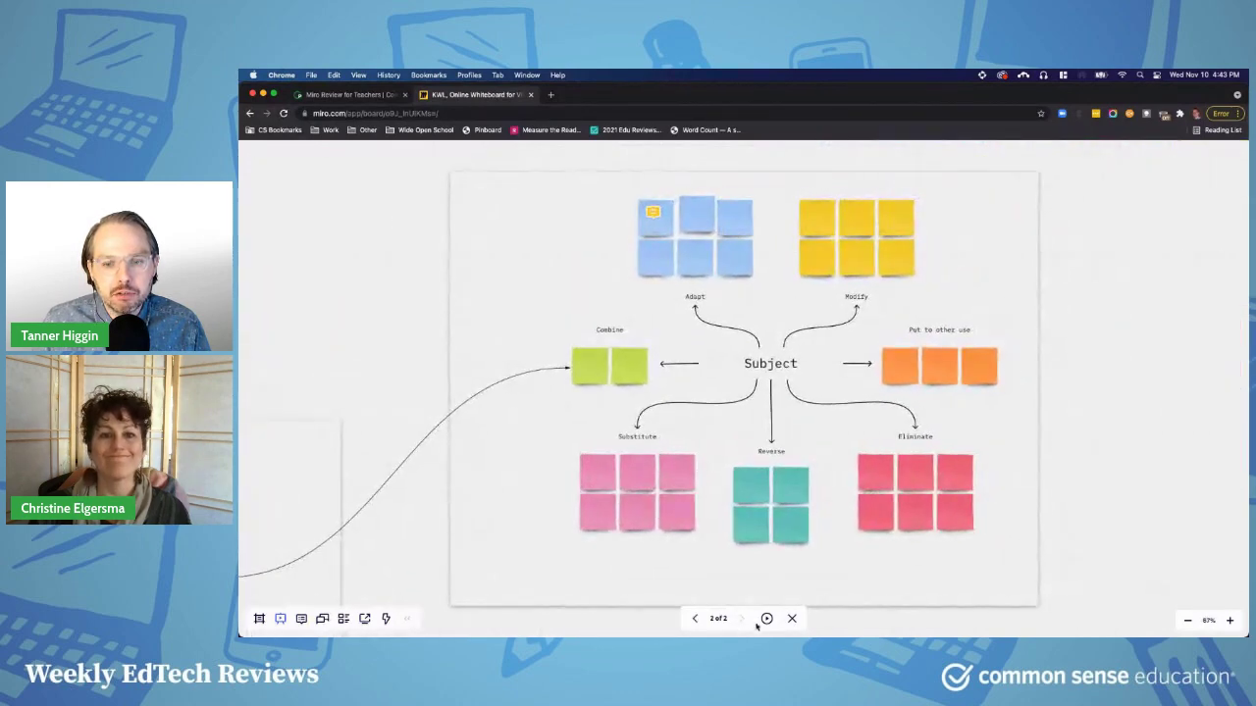
left_click(792, 619)
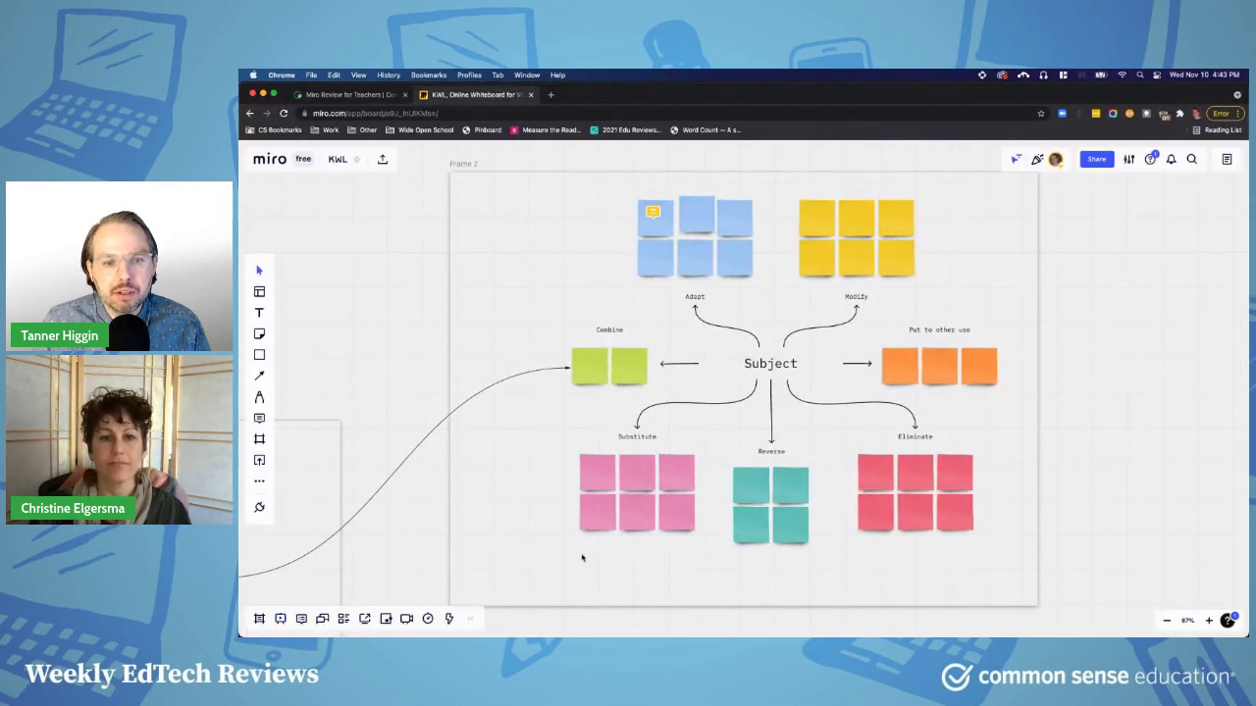
scroll(545, 538, "down", 10)
left_click_drag(407, 373, 639, 234)
scroll(481, 342, "up", 1)
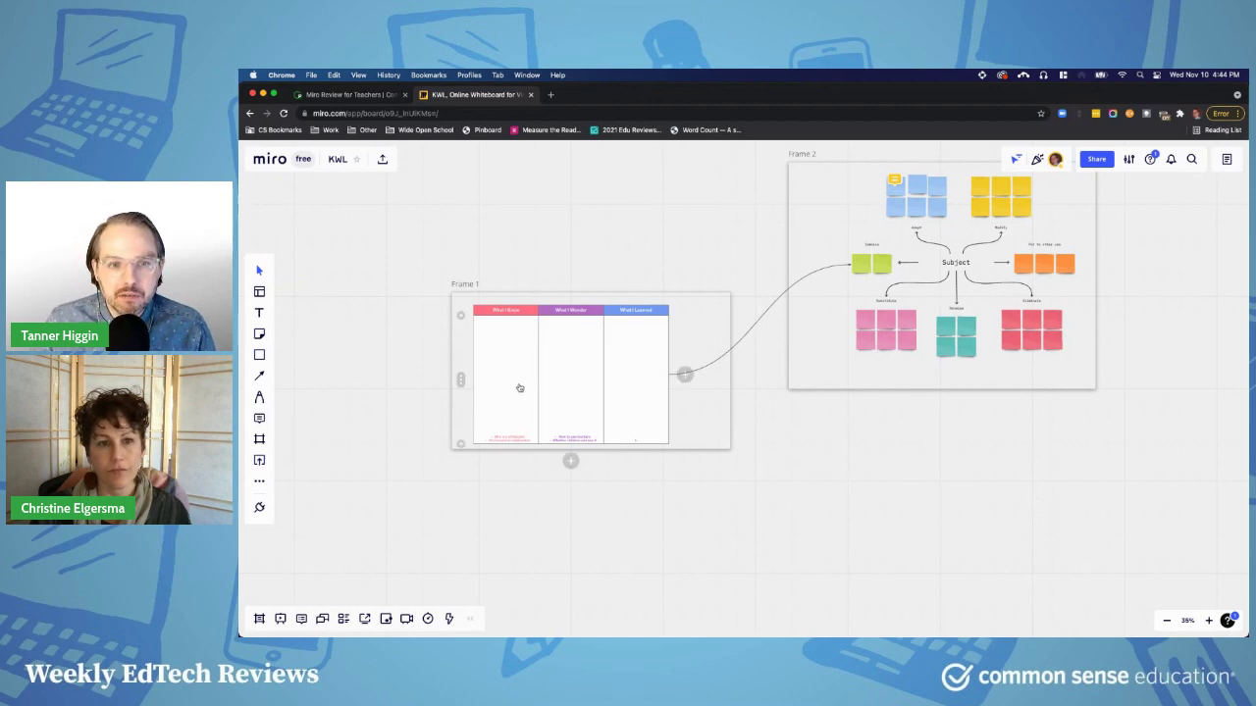
- Open the board template library and browse its templates
left_click(259, 293)
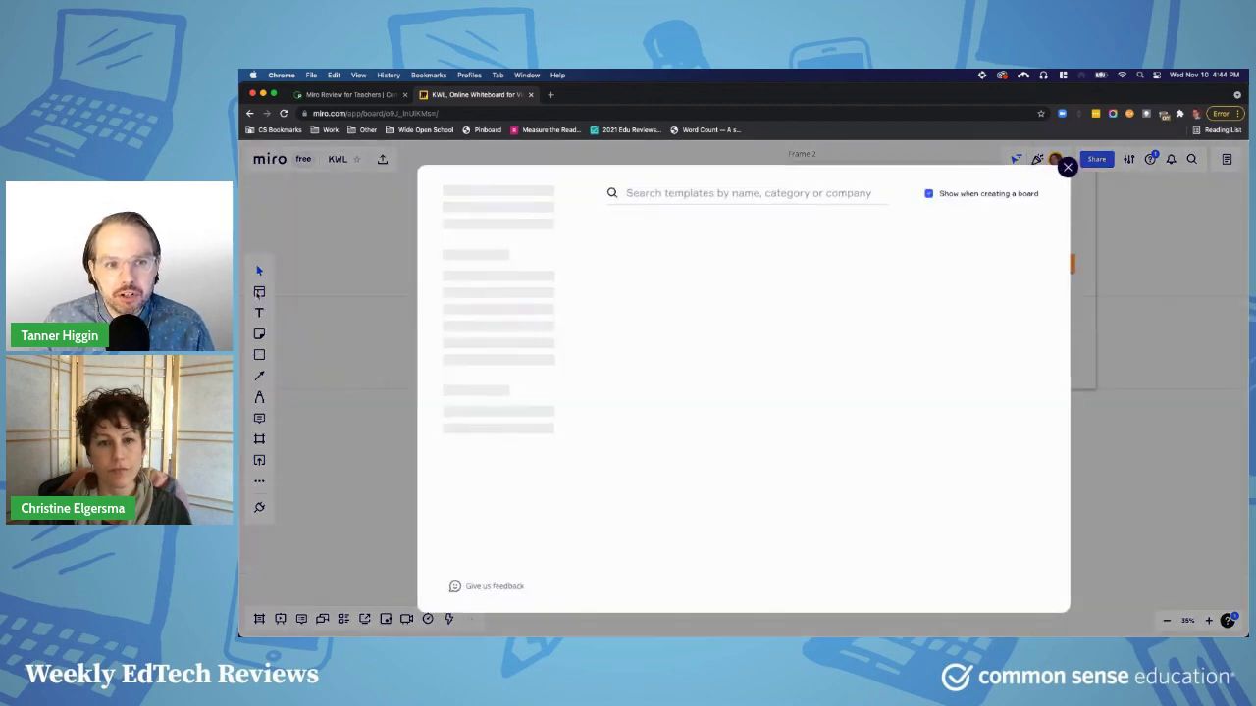
scroll(695, 310, "down", 2)
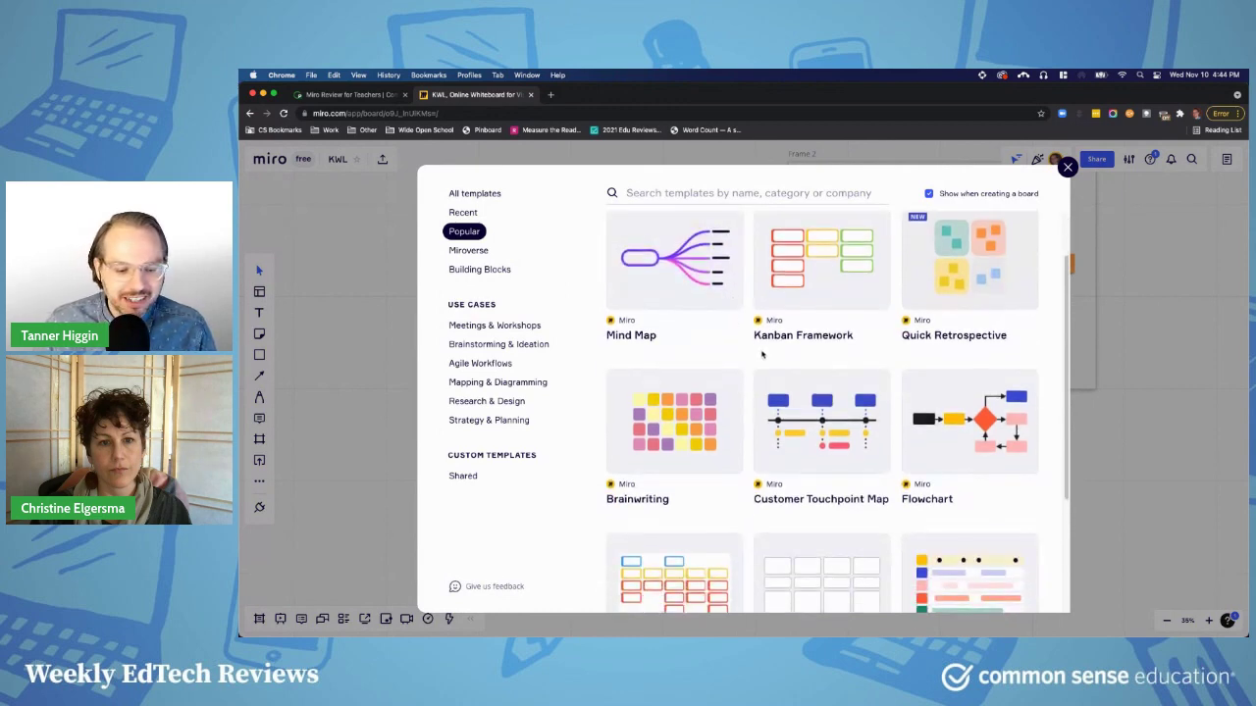
scroll(787, 363, "down", 3)
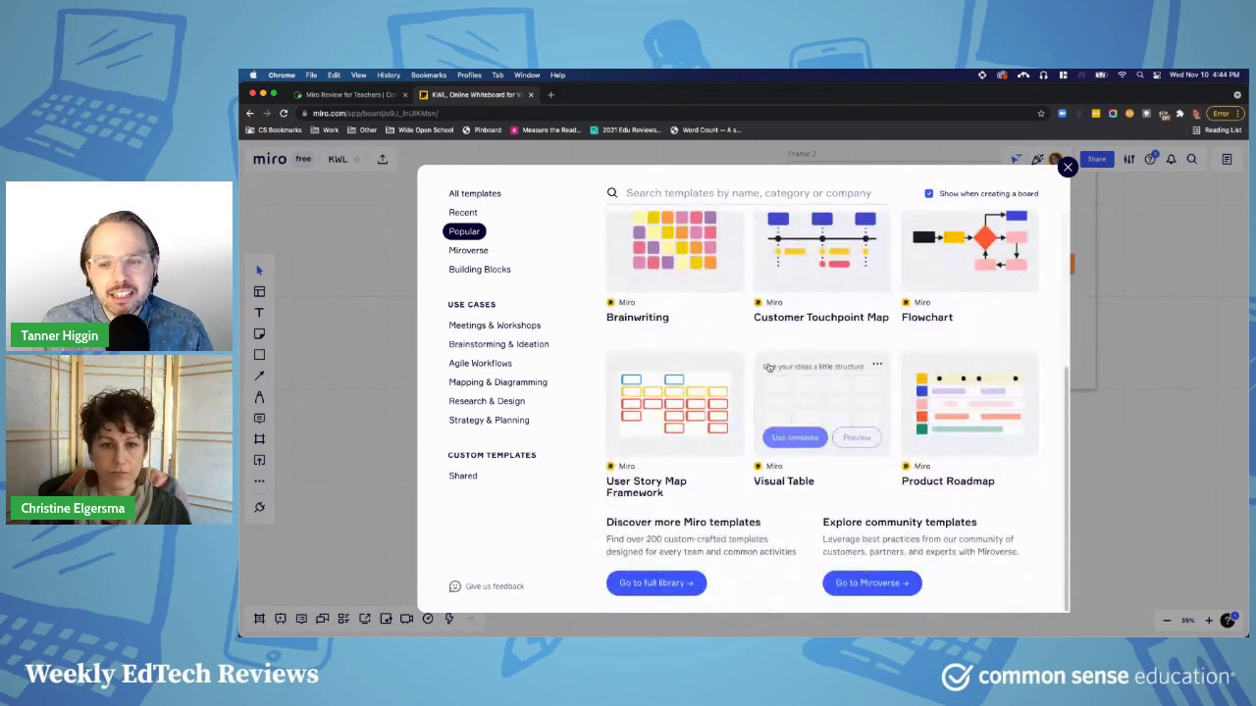
scroll(873, 363, "up", 5)
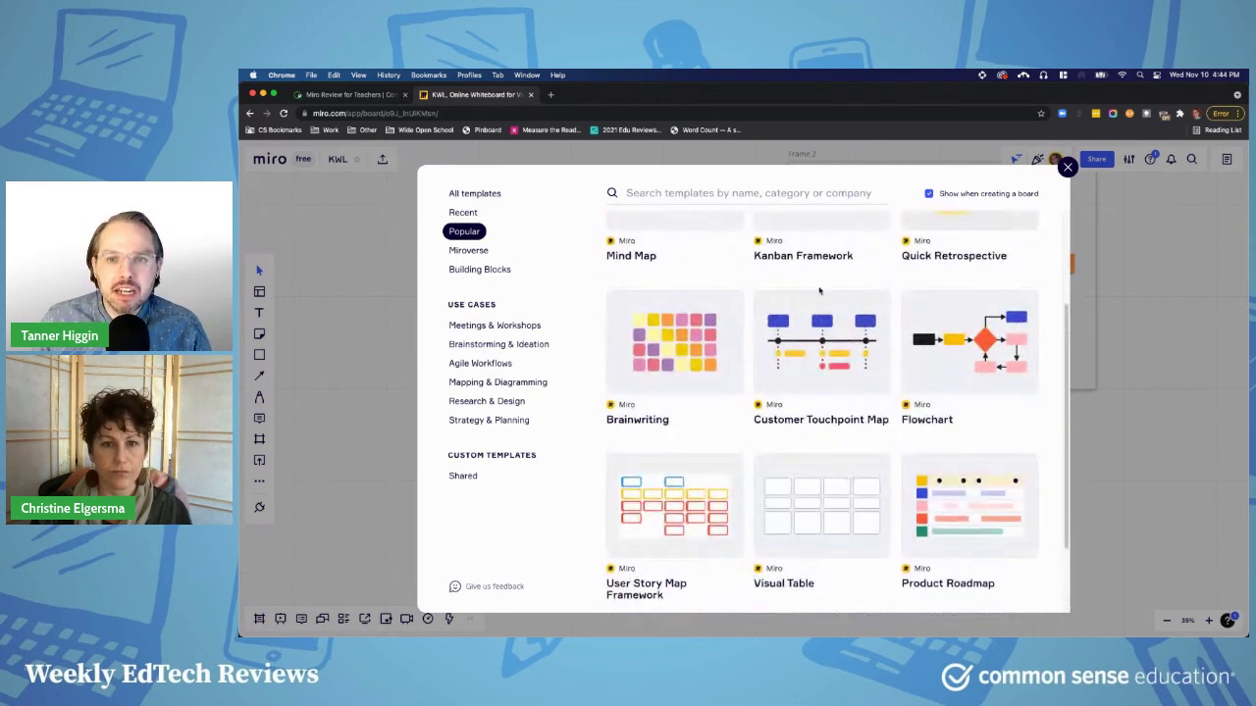
- Show the Miroverse community templates and scroll to the bottom of the list
left_click(467, 251)
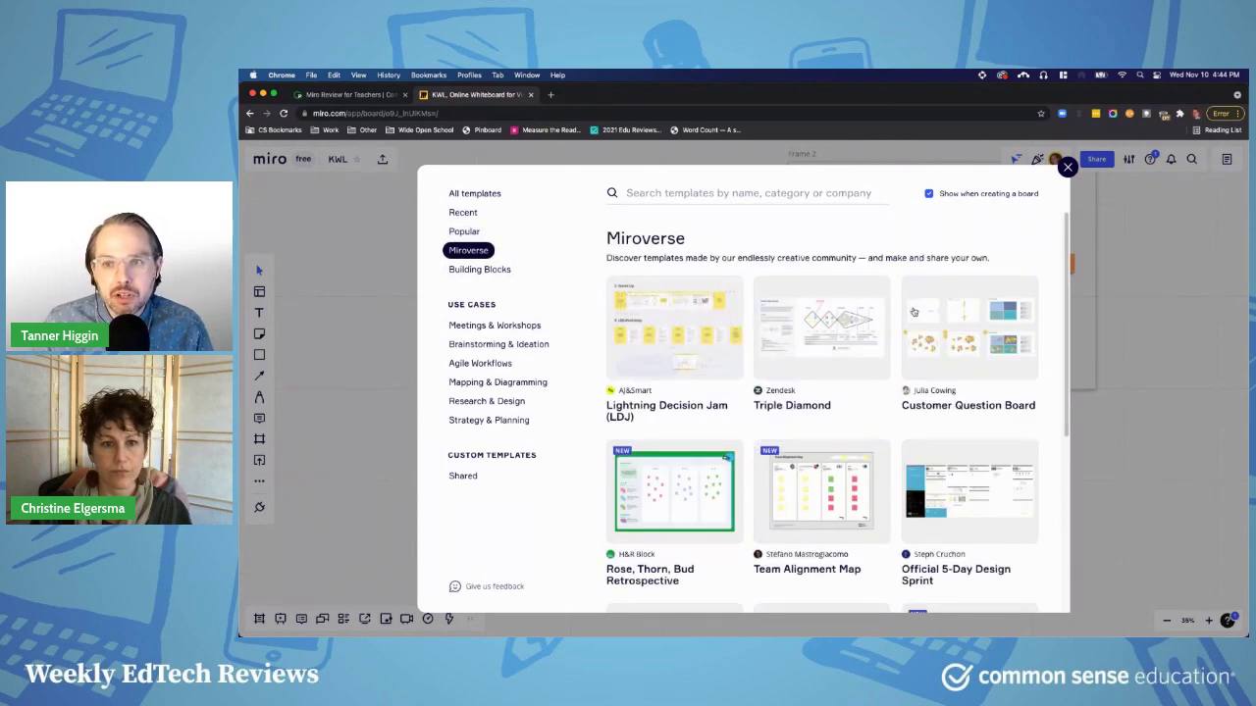
scroll(879, 396, "down", 1)
scroll(878, 396, "down", 5)
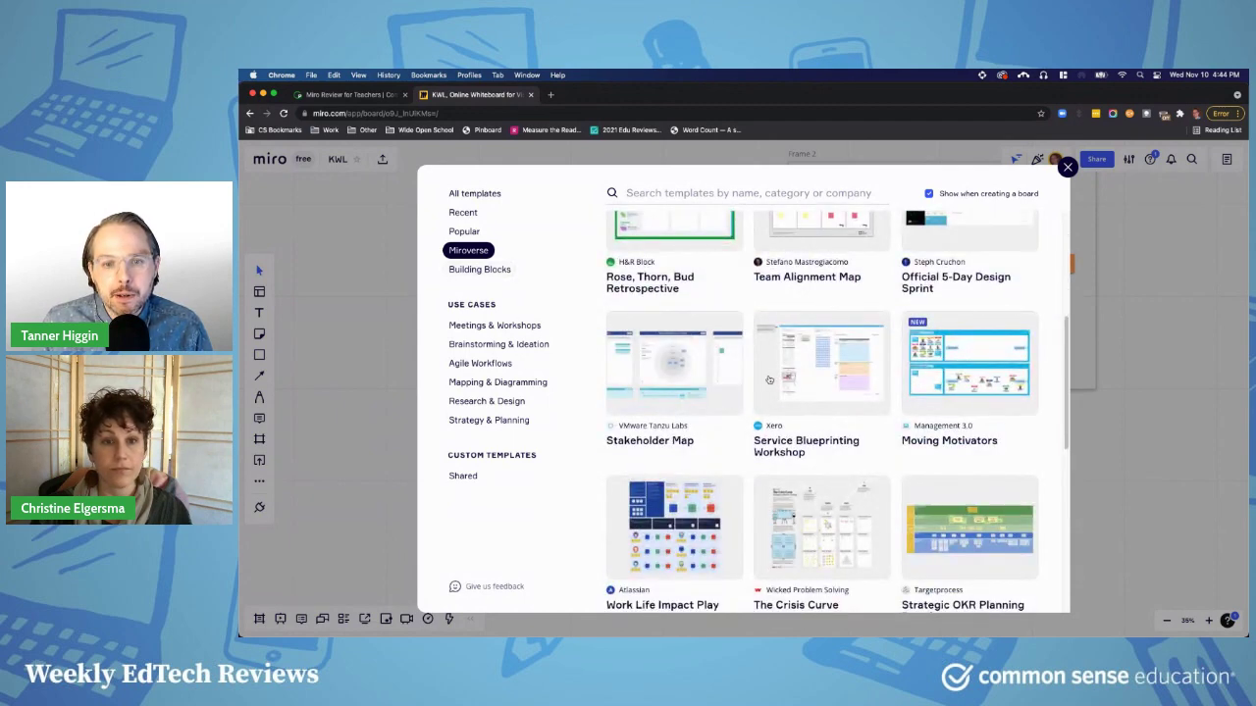
scroll(815, 412, "down", 3)
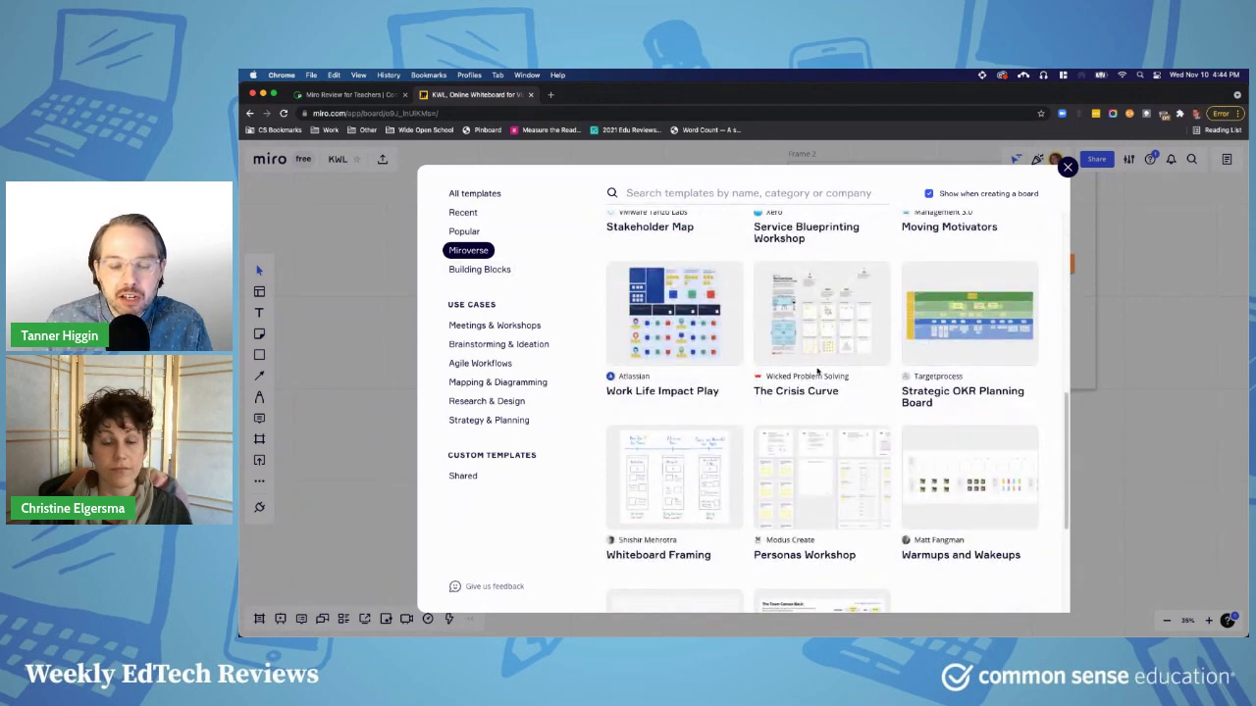
scroll(810, 369, "up", 2)
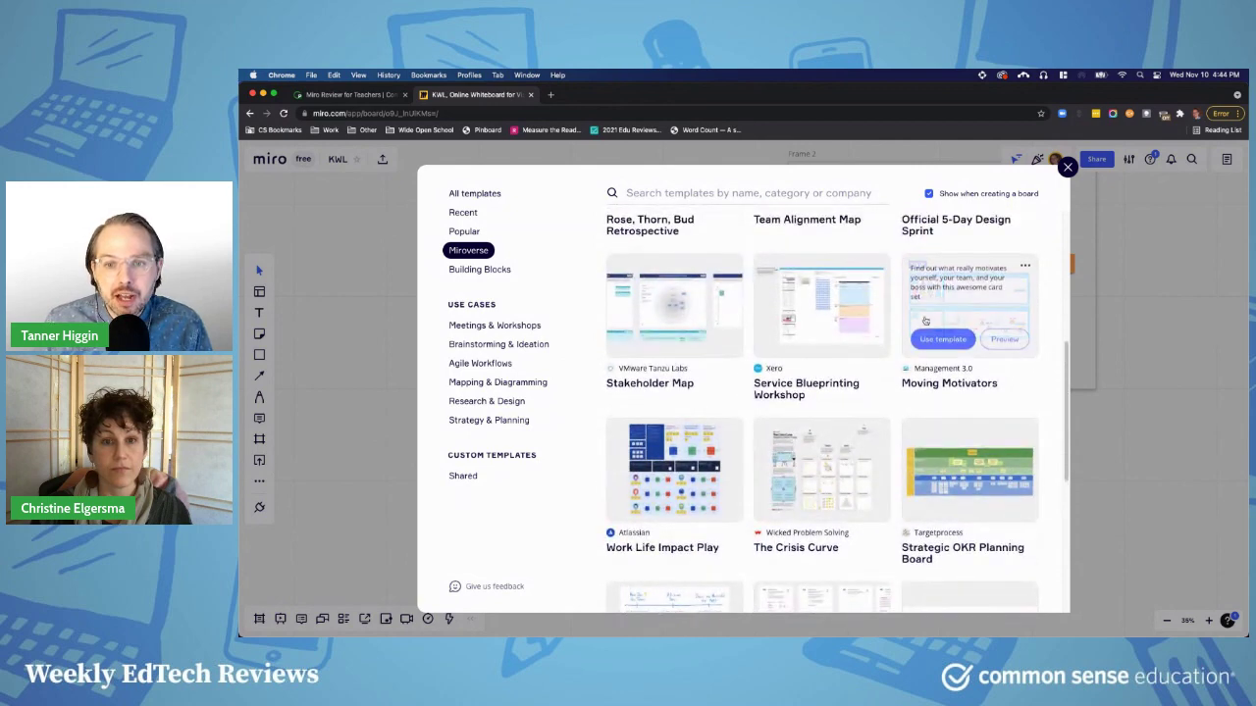
scroll(974, 418, "down", 2)
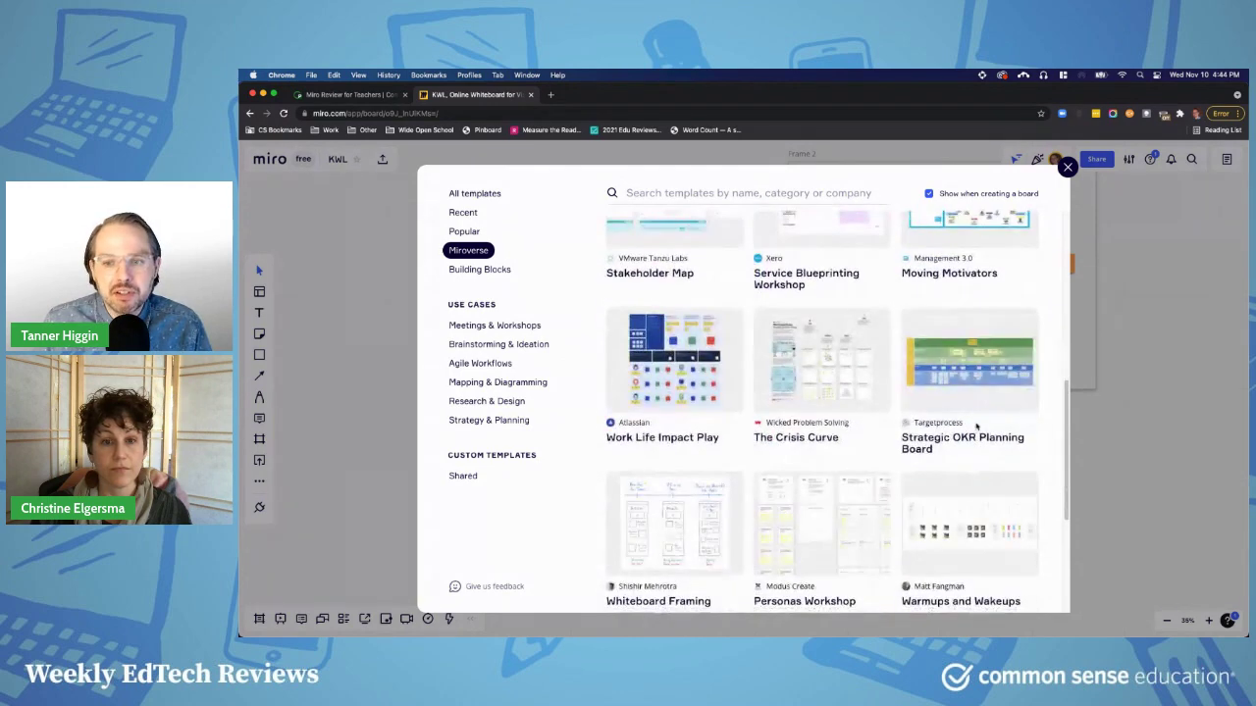
mouse_move(1022, 396)
scroll(910, 428, "down", 4)
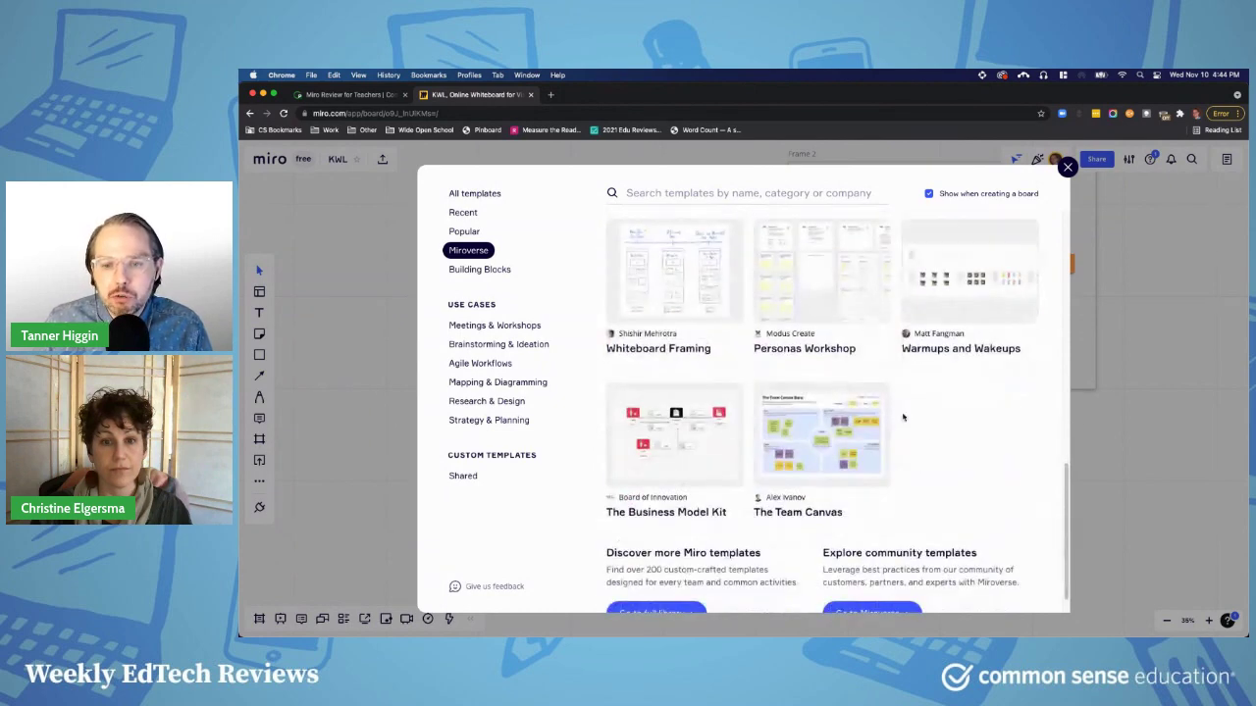
scroll(785, 506, "down", 1)
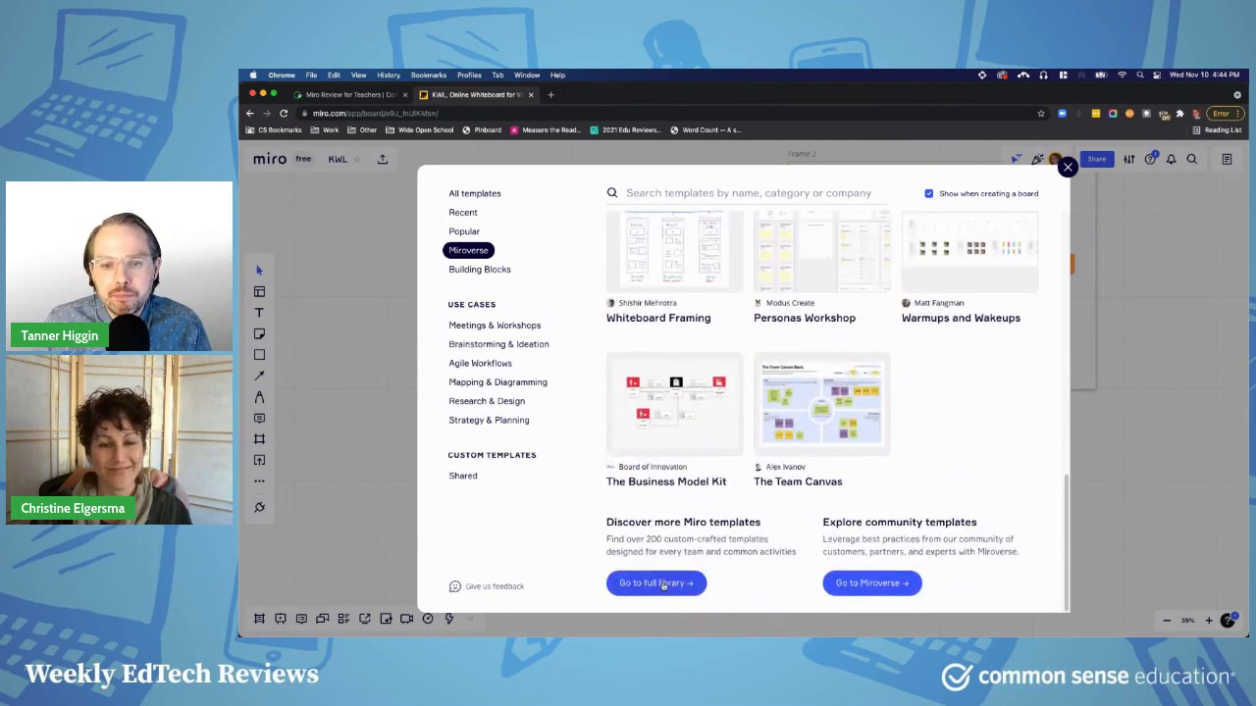
- Open the Miroverse community page and browse its Education templates
left_click(864, 582)
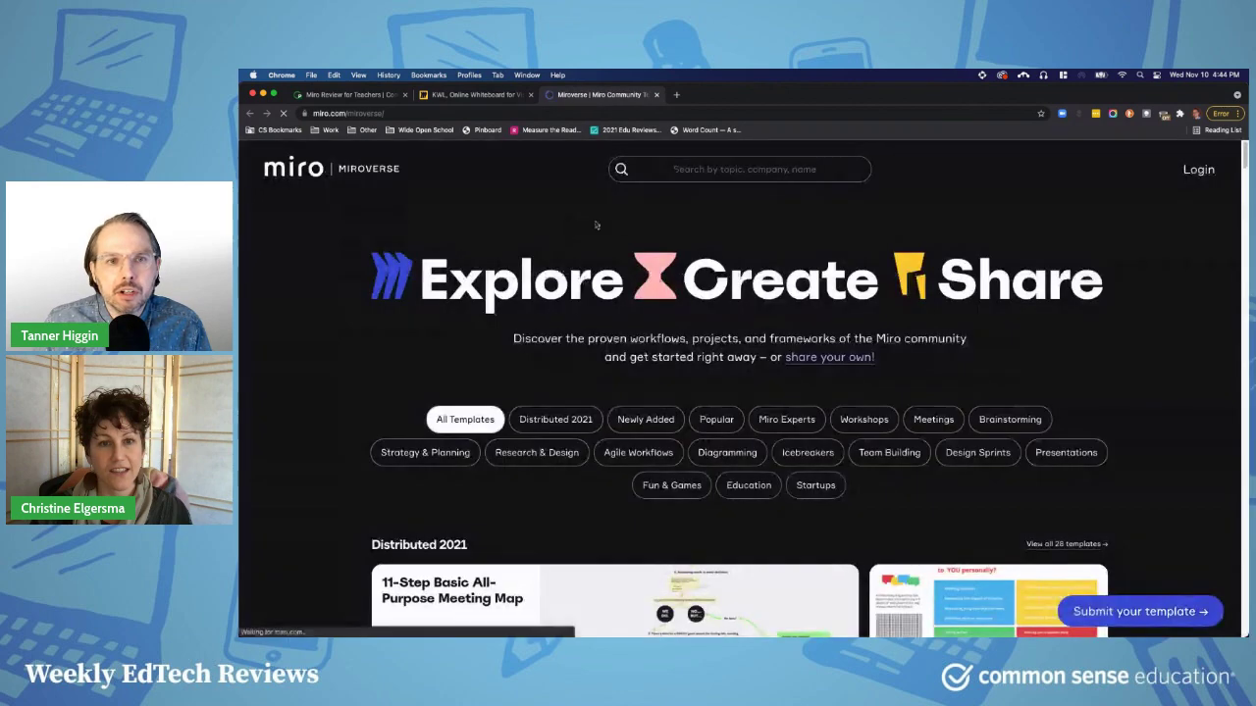
scroll(687, 393, "down", 1)
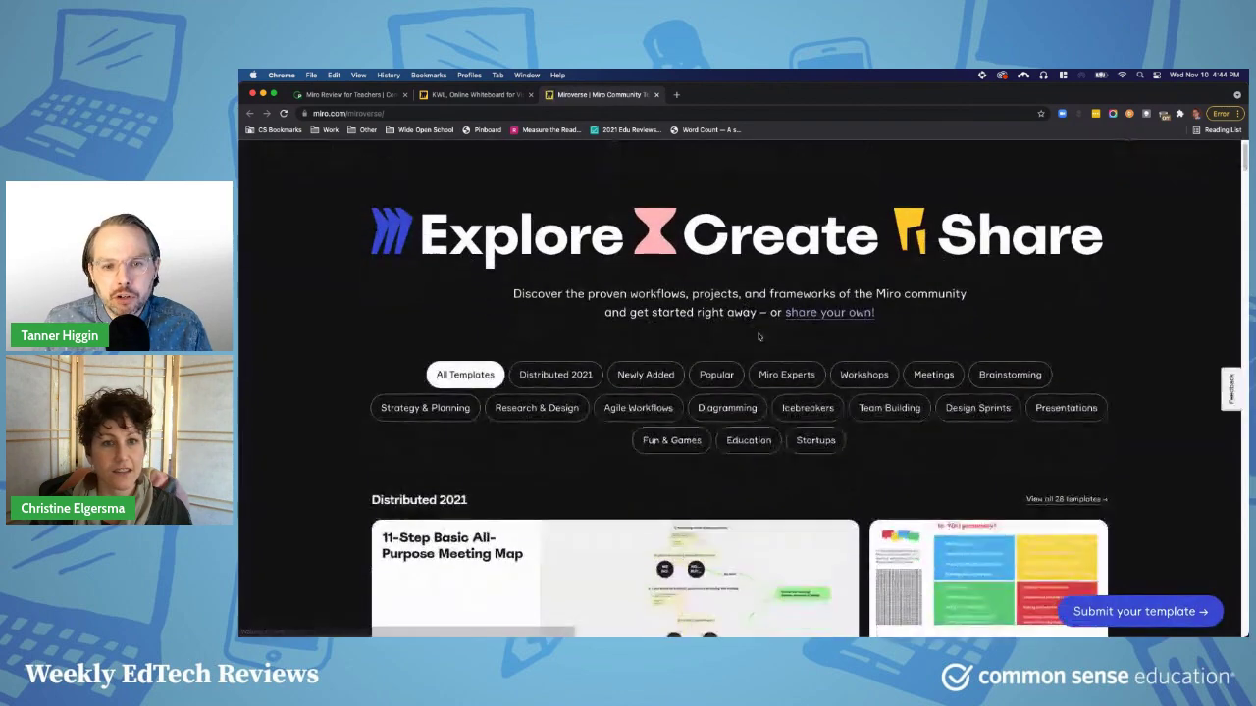
left_click(749, 441)
scroll(762, 285, "down", 3)
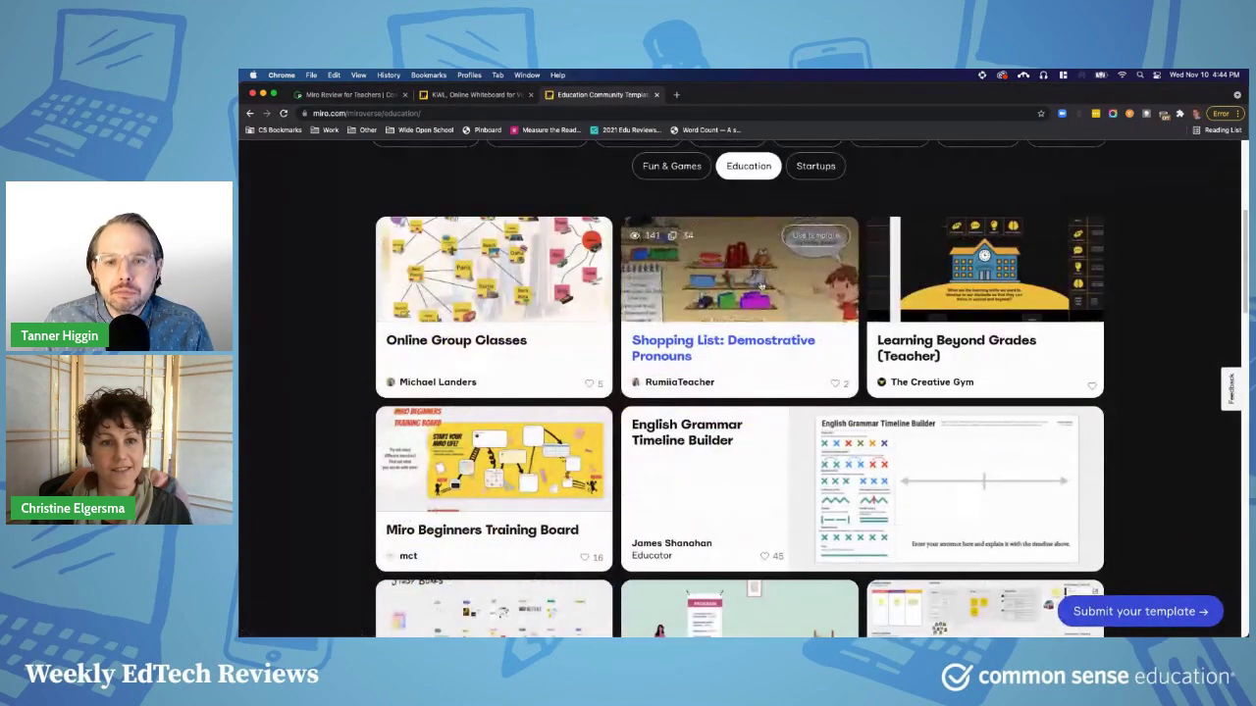
scroll(314, 344, "down", 2)
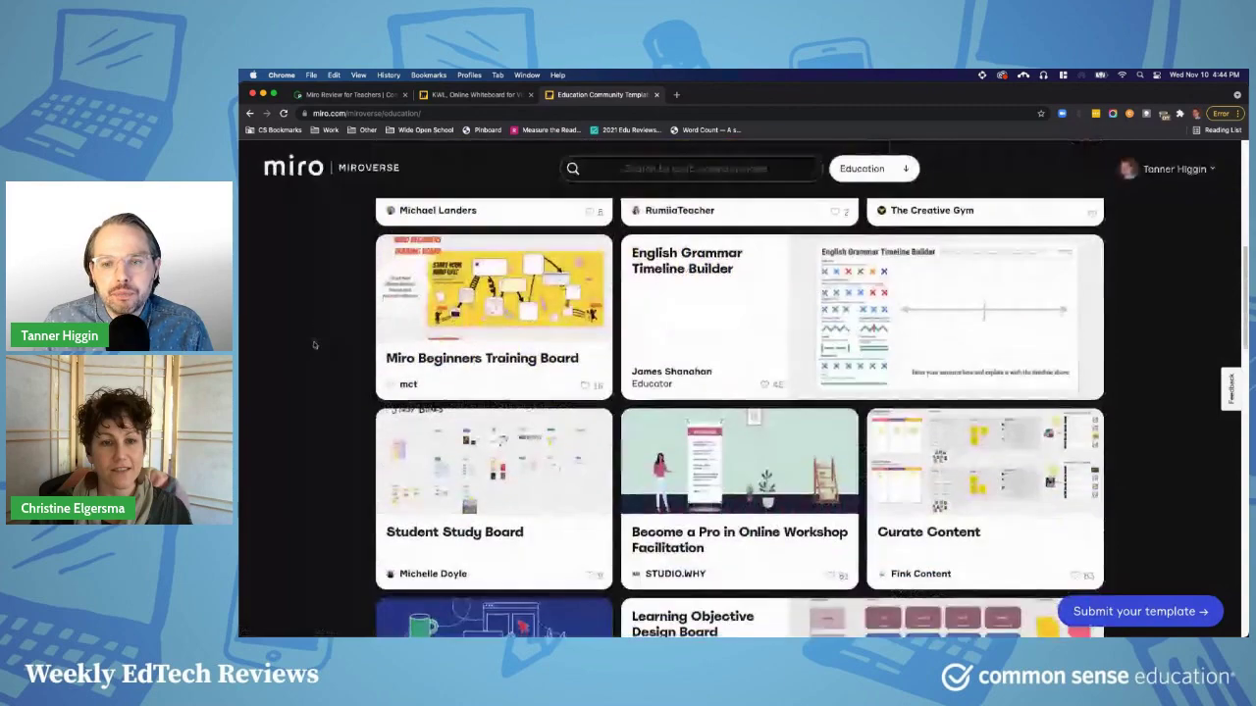
scroll(491, 353, "down", 3)
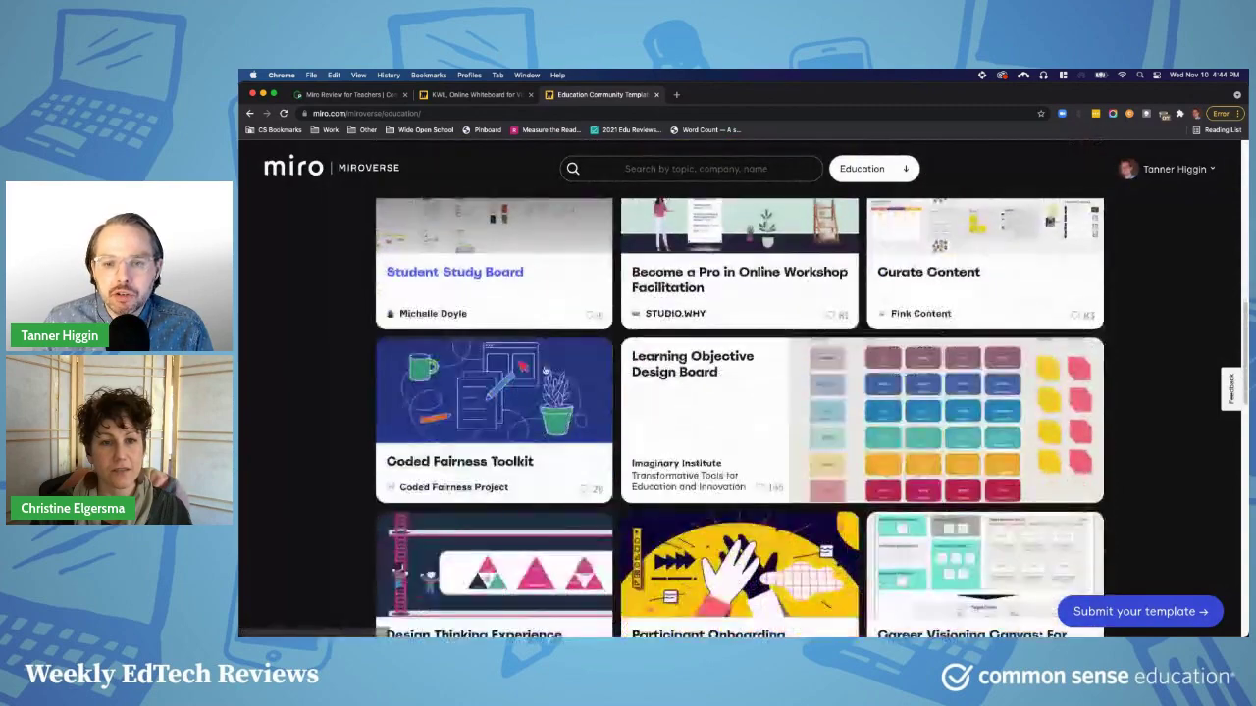
scroll(686, 422, "down", 1)
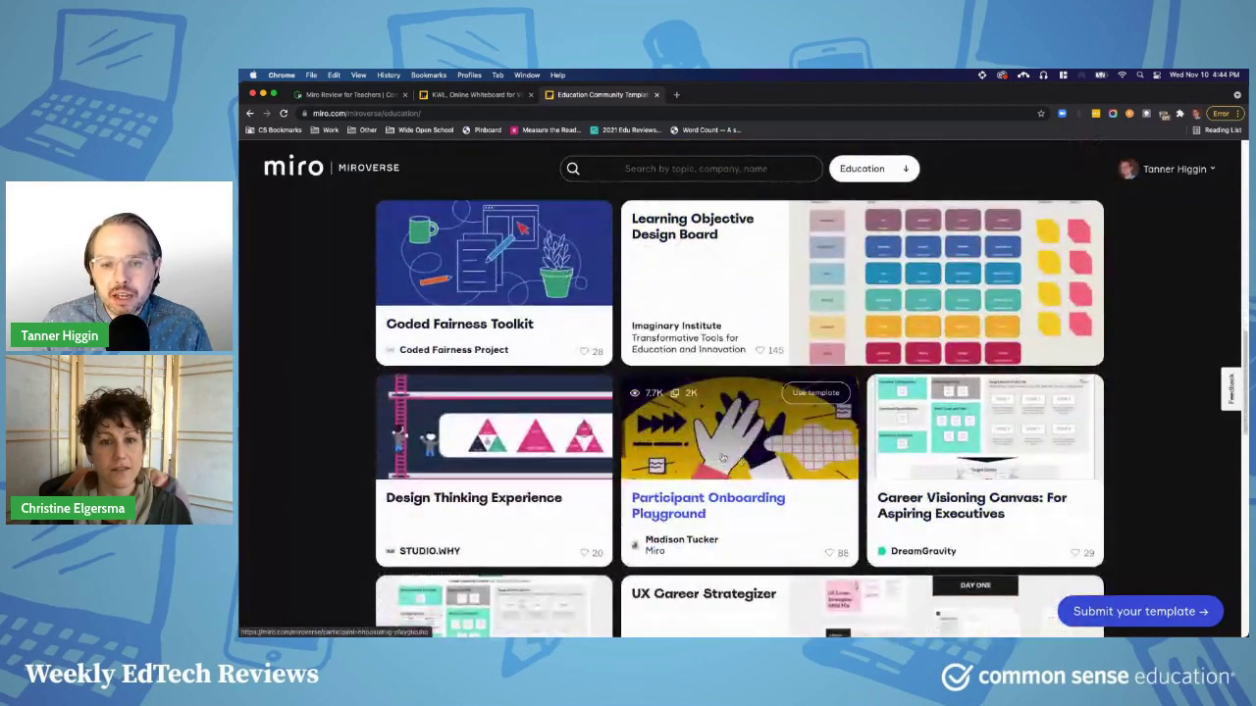
- Check the KWL board tab, then return to browse more Education templates
left_click(506, 95)
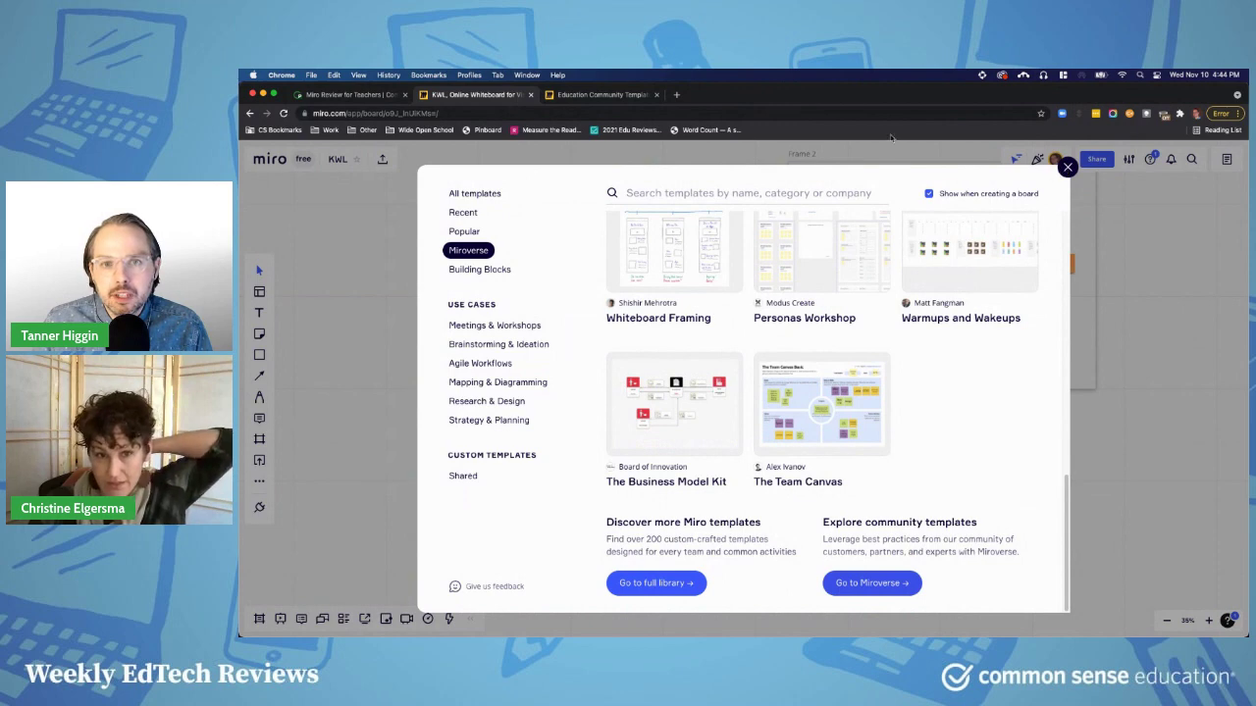
key("ctrl+Tab")
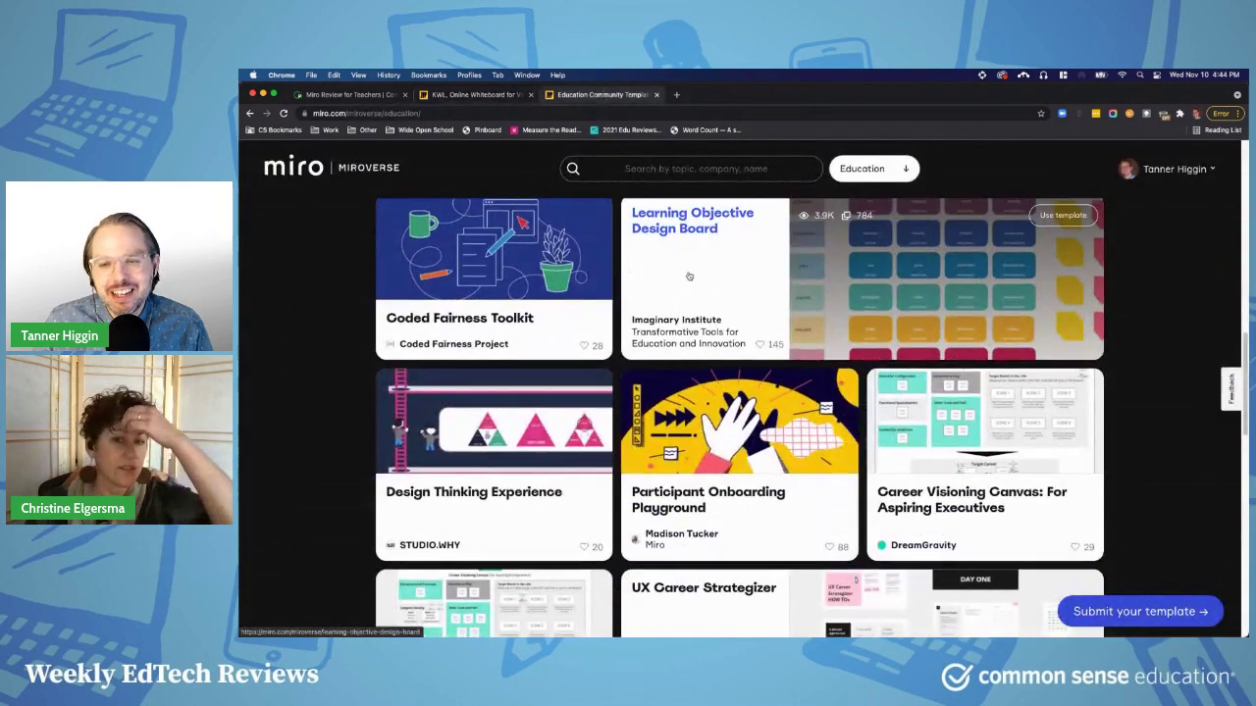
scroll(692, 304, "down", 2)
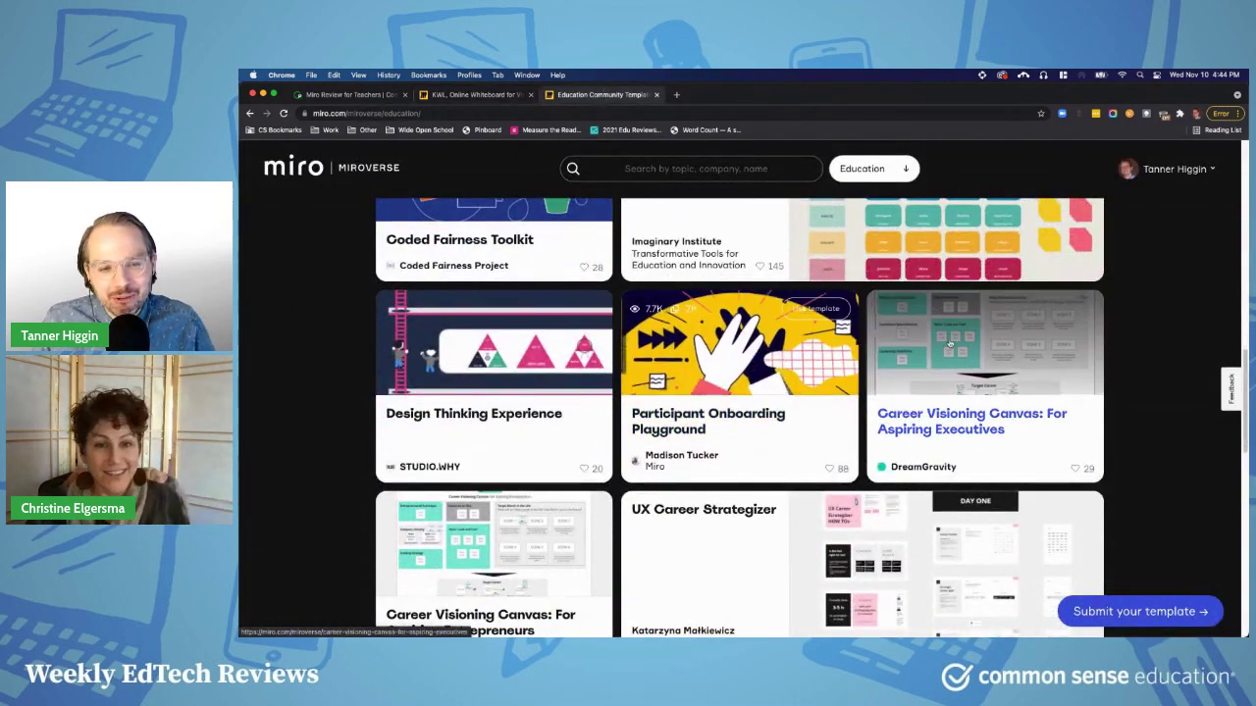
scroll(803, 316, "down", 4)
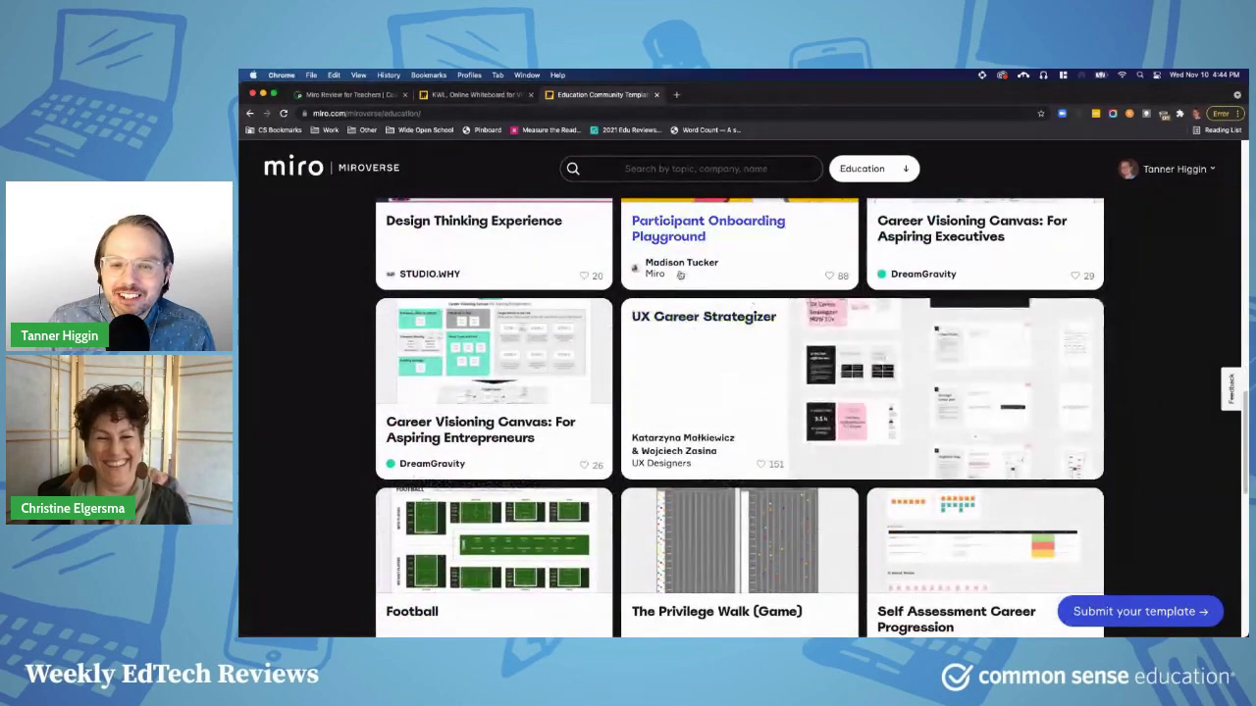
scroll(803, 316, "up", 4)
- Add the Moving Motivators template to the KWL board
left_click(461, 94)
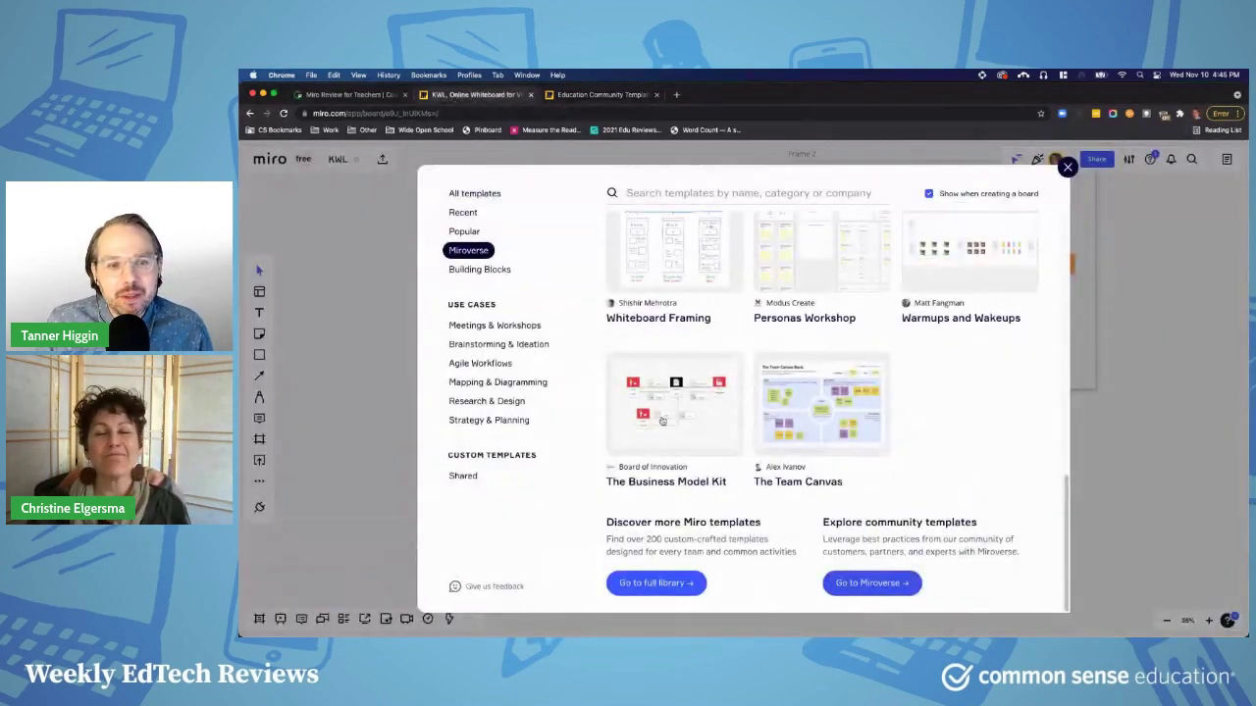
scroll(824, 402, "up", 7)
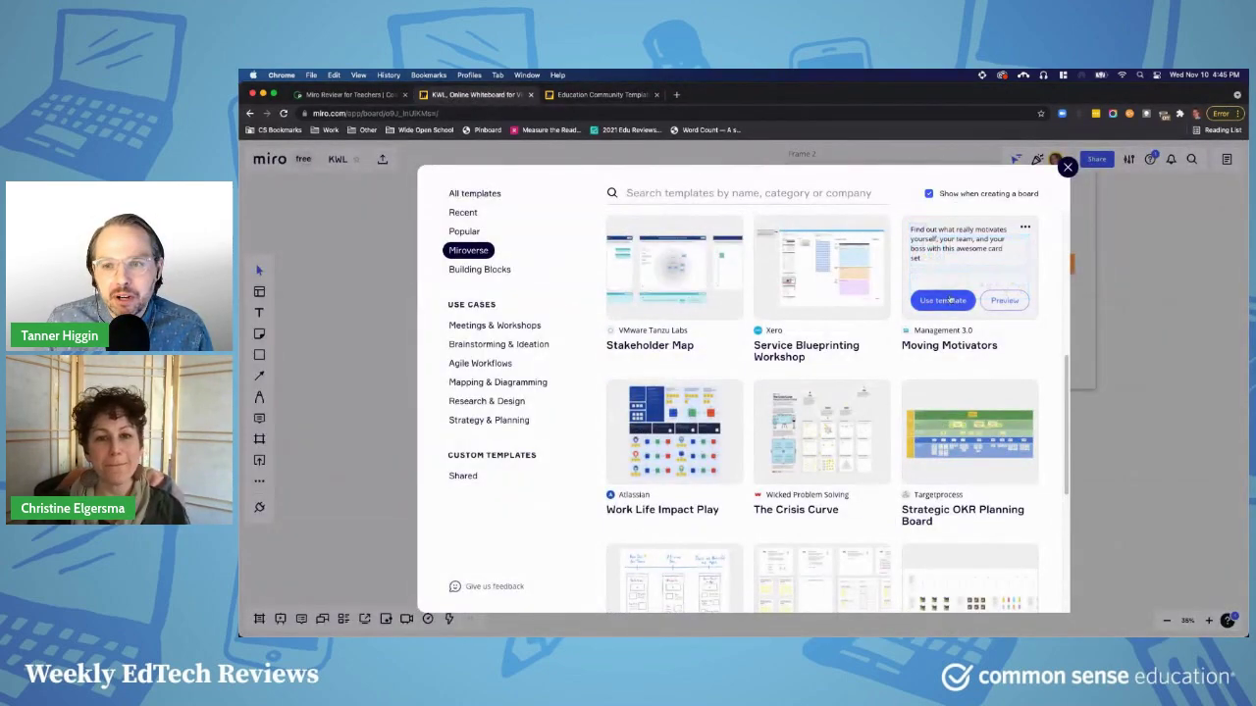
left_click(944, 301)
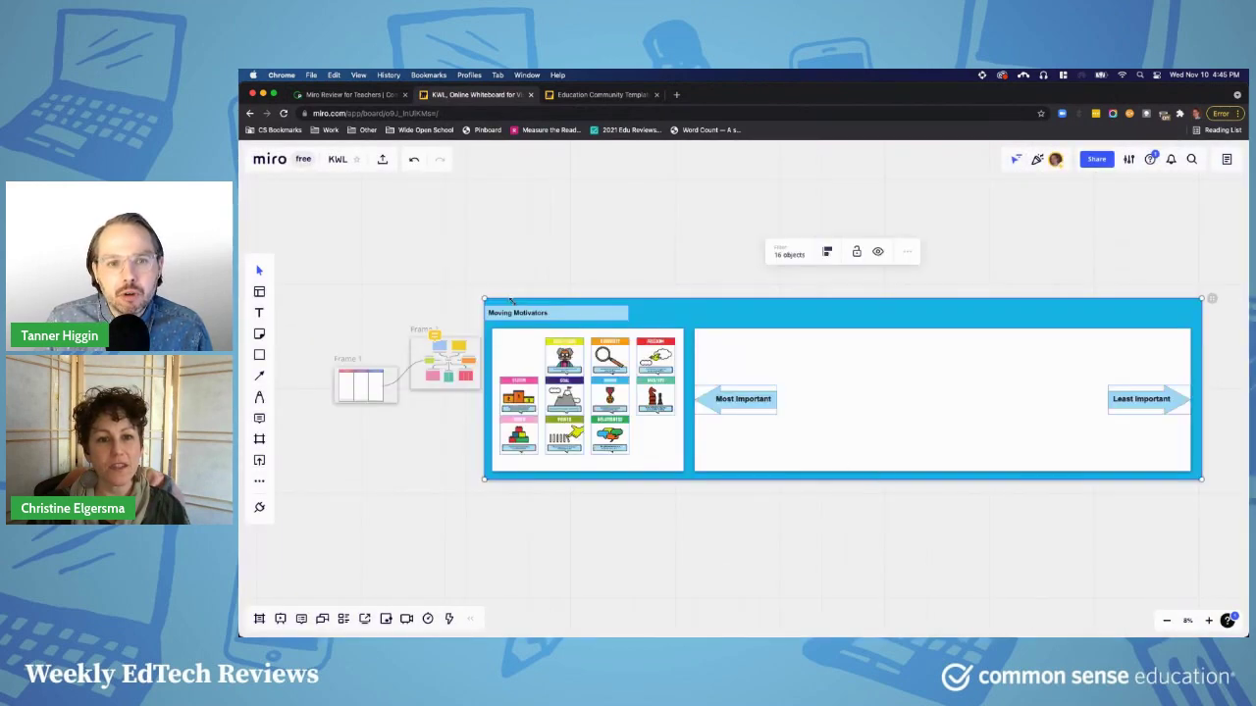
- Nudge the Moving Motivators frame up and right and resize it
left_click_drag(703, 316, 735, 281)
scroll(928, 384, "up", 2)
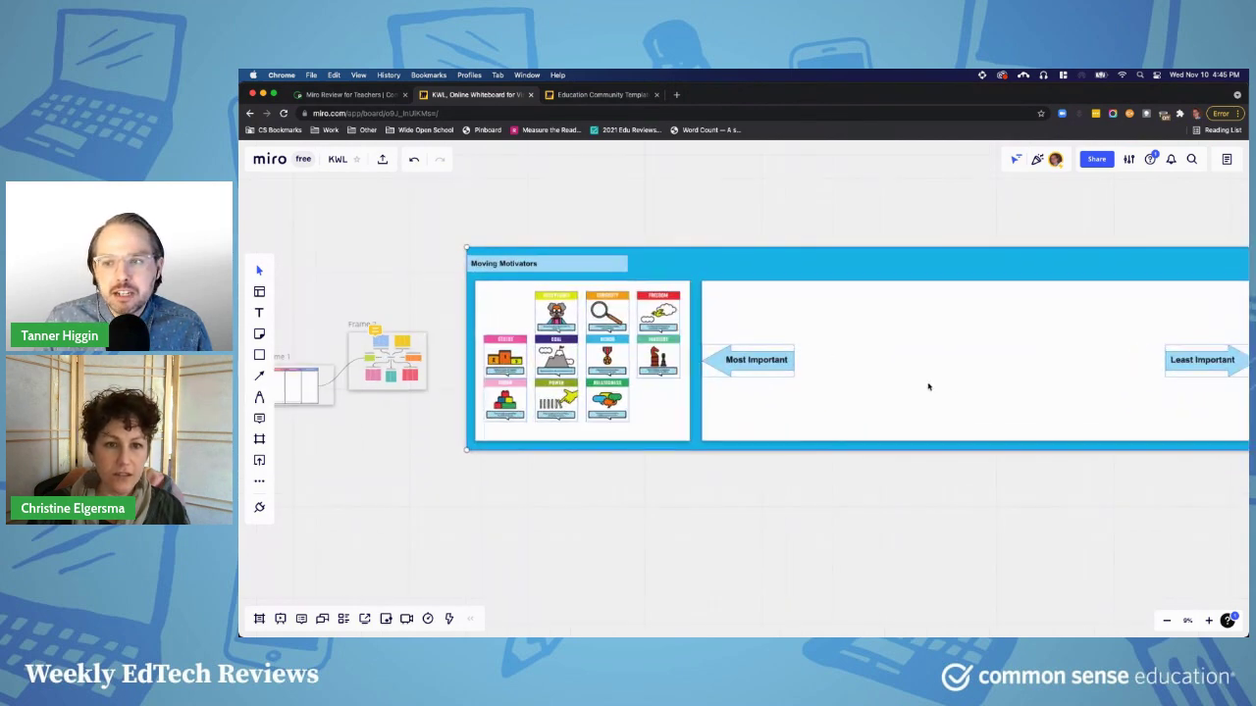
scroll(923, 383, "down", 3)
left_click_drag(560, 276, 614, 289)
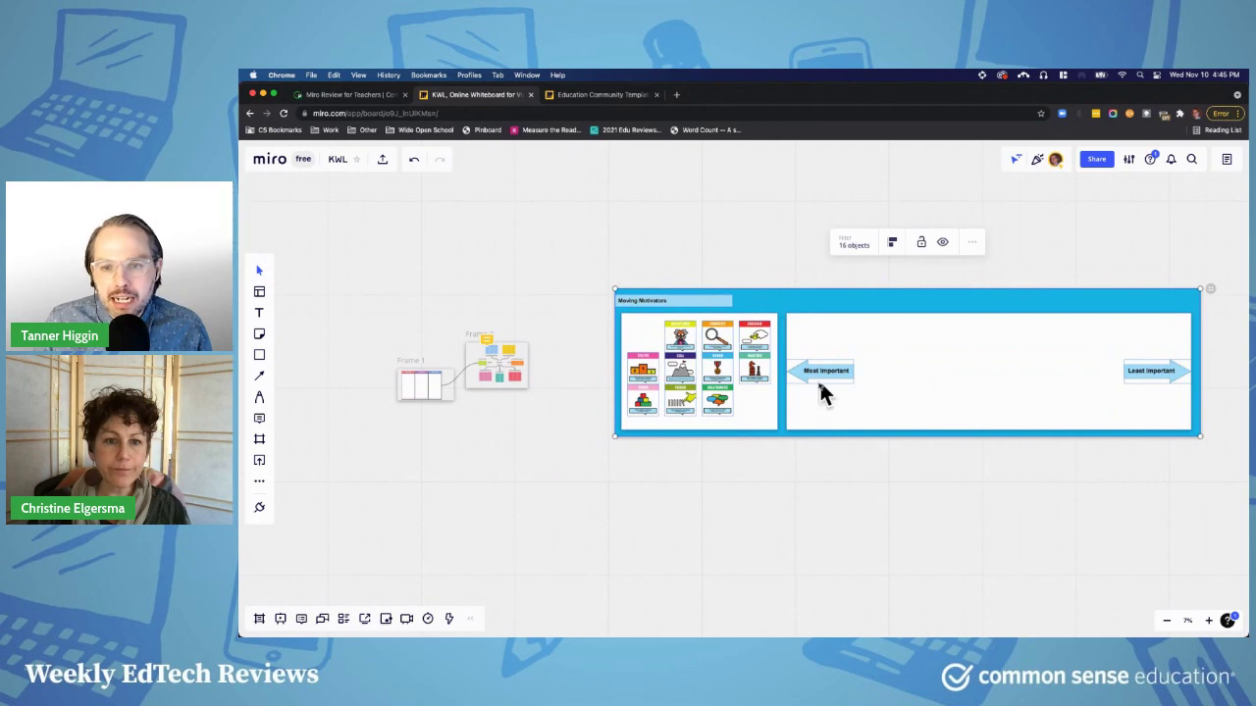
- Draw a custom-size Frame 3 around the Moving Motivators template
left_click(259, 440)
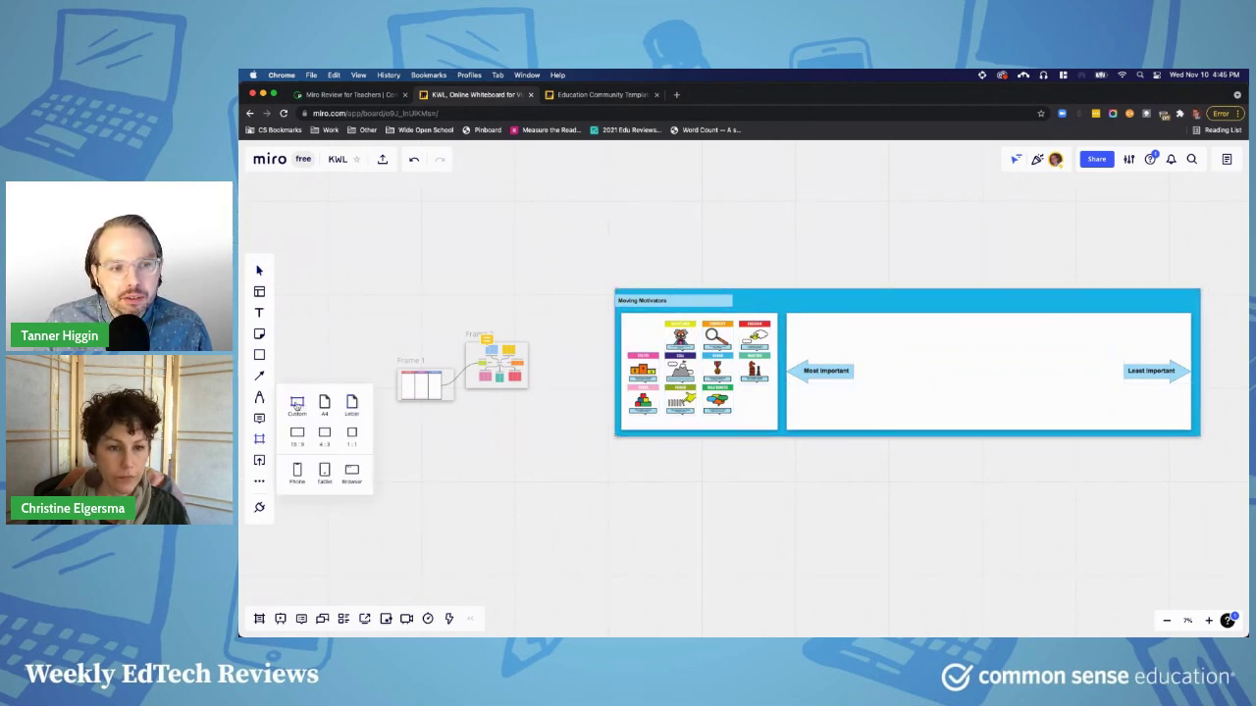
left_click(297, 405)
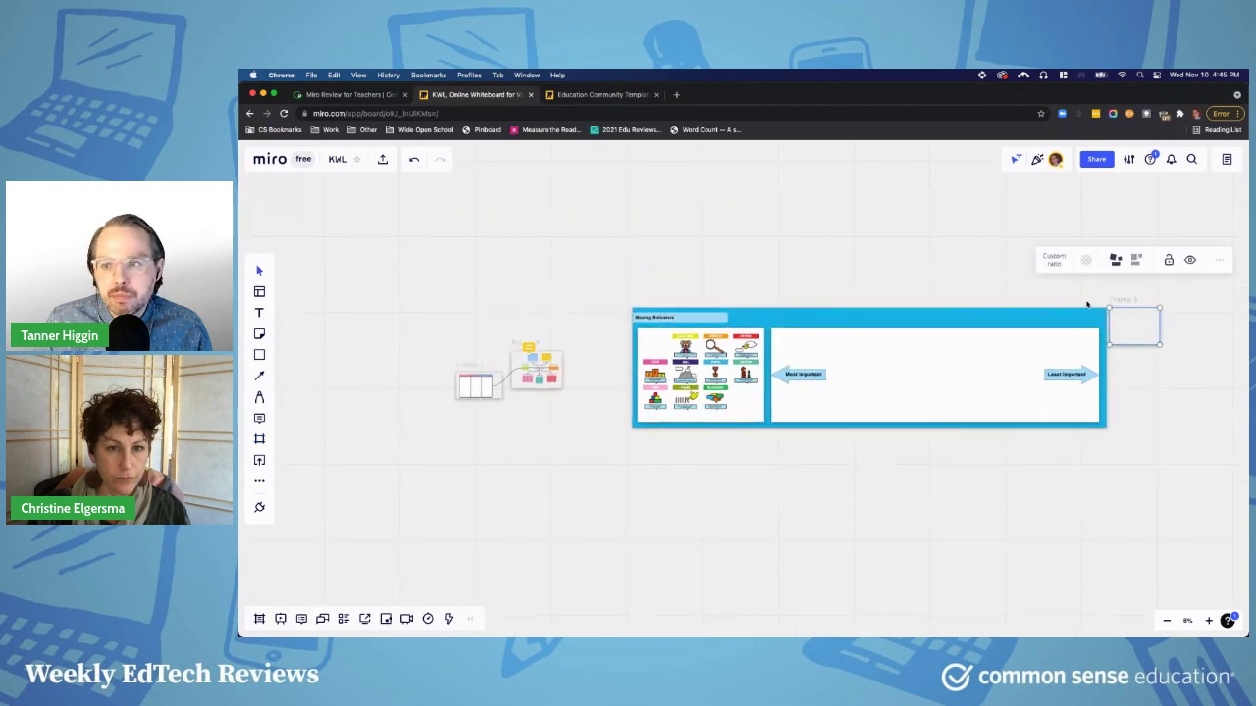
left_click_drag(1123, 314, 1123, 452)
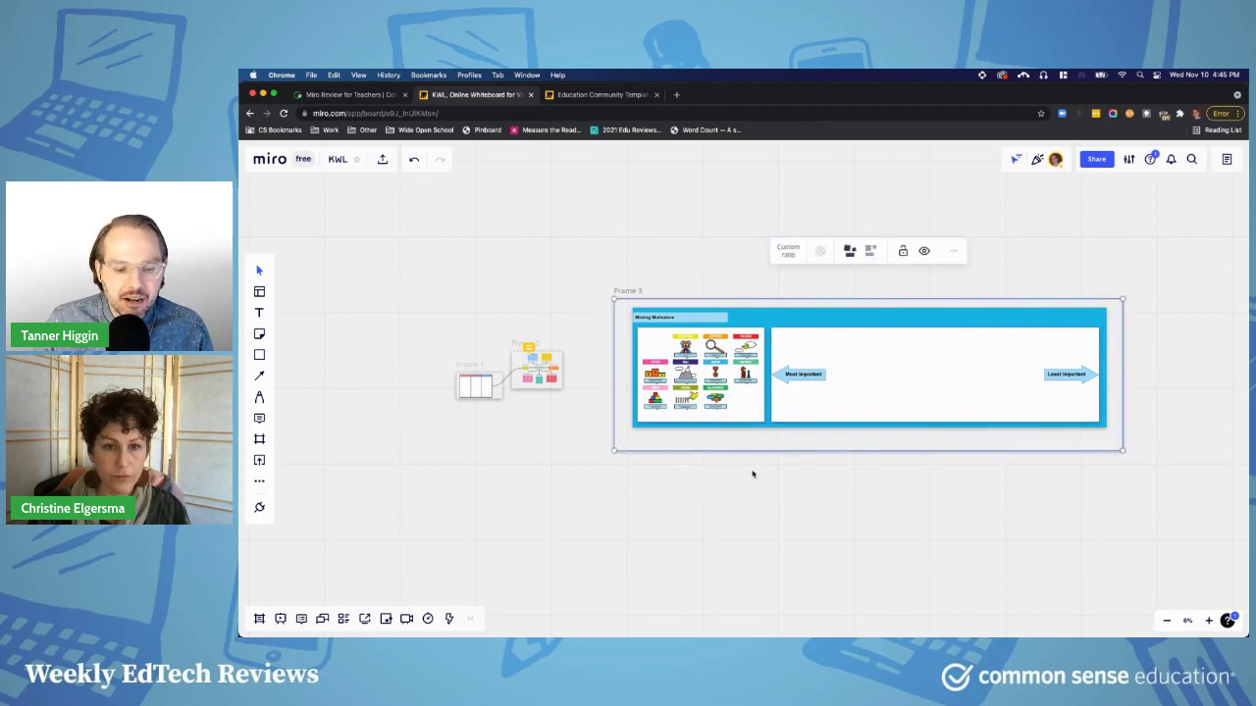
left_click(279, 618)
left_click(695, 619)
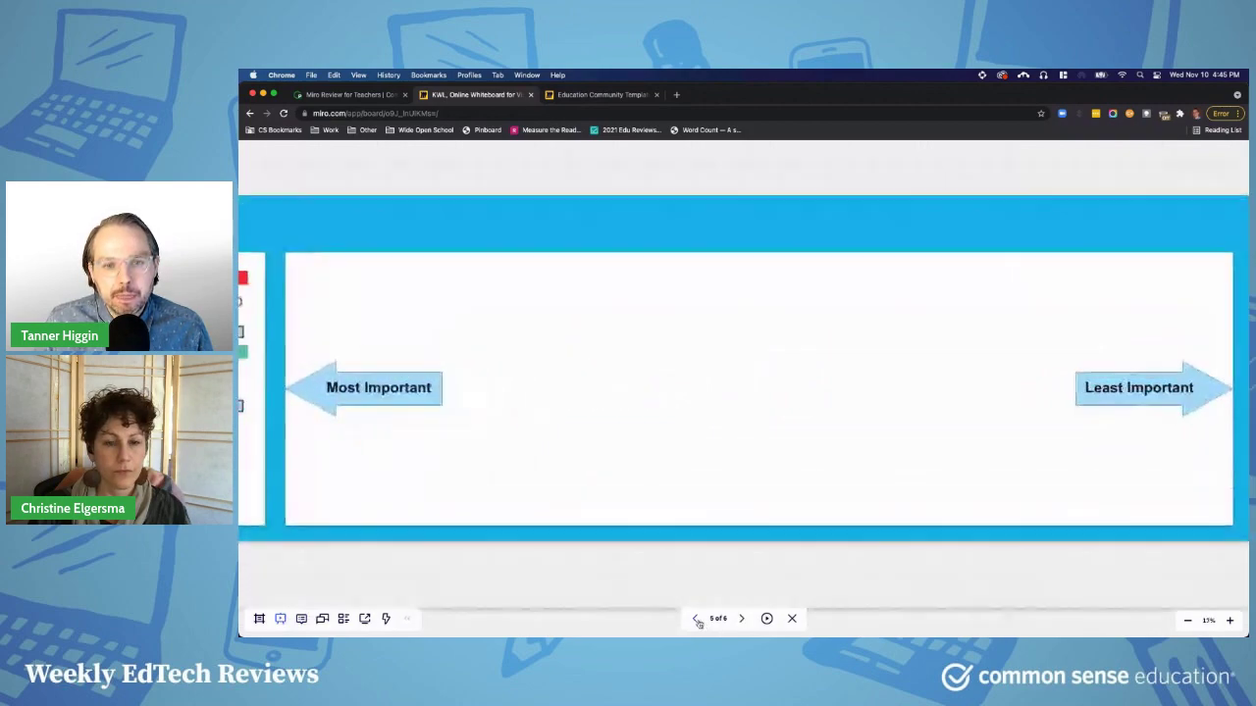
left_click(695, 619)
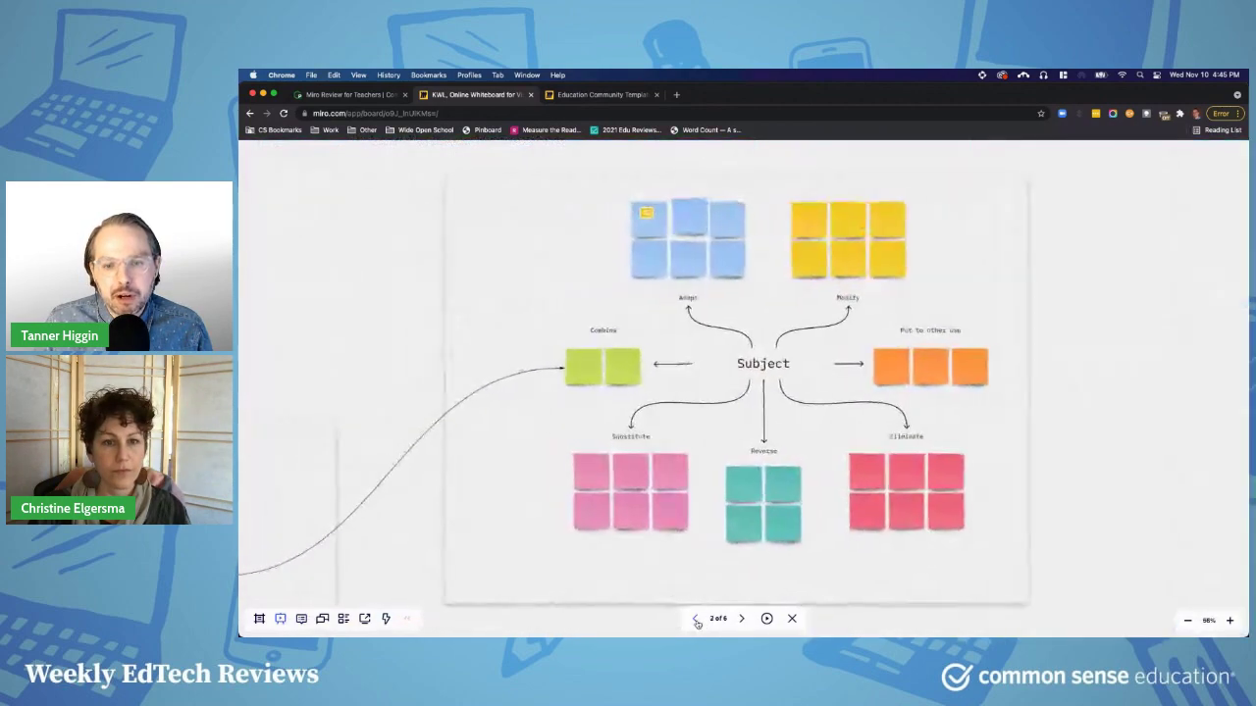
left_click(696, 619)
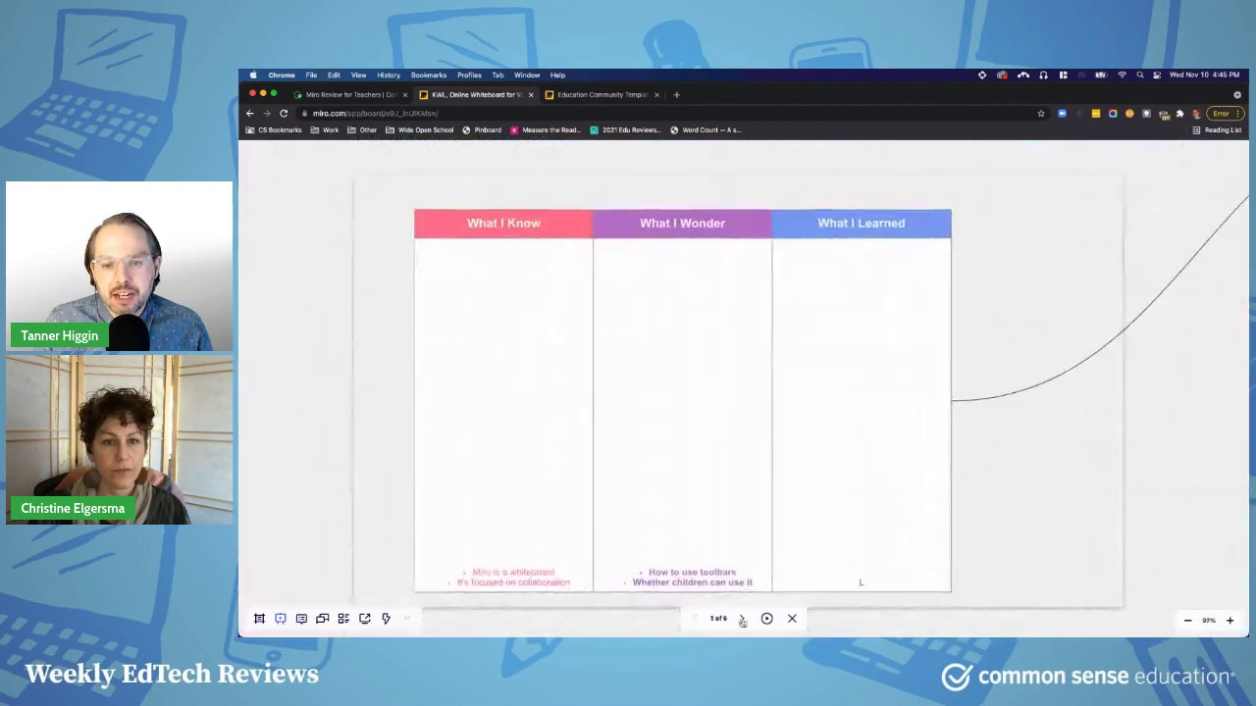
left_click(741, 619)
left_click(741, 619)
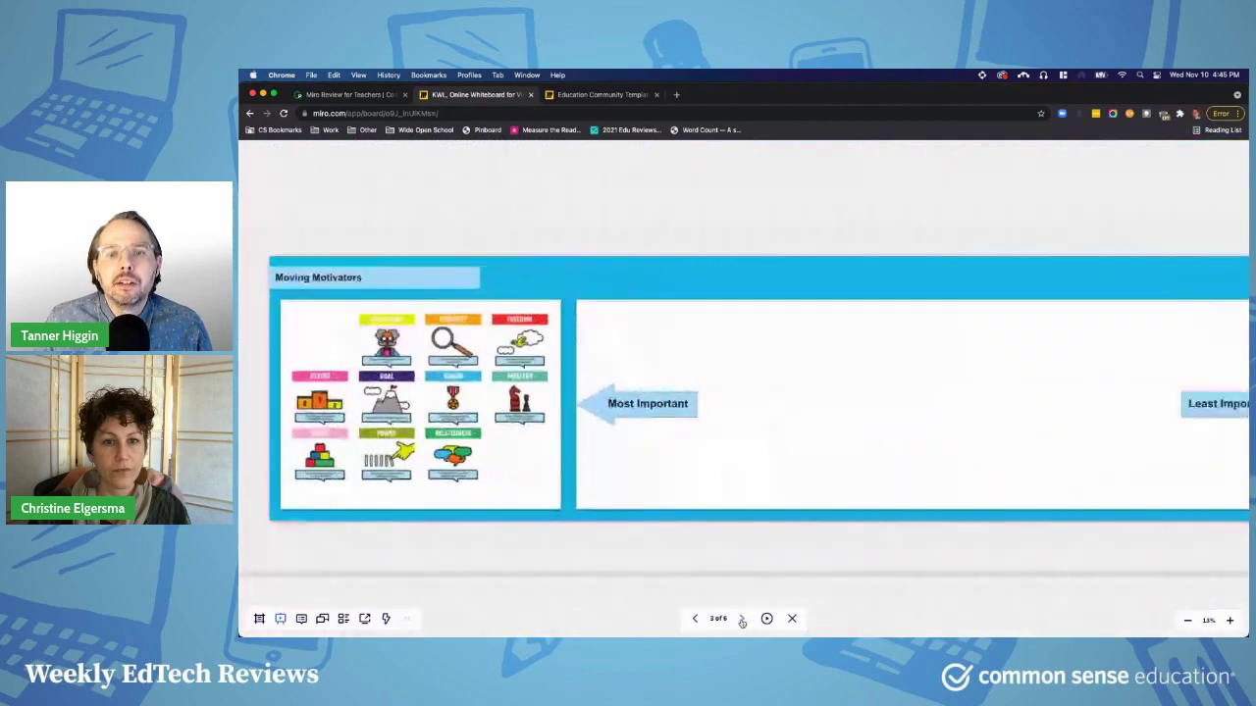
scroll(684, 521, "down", 5)
- Leave the presentation and return to editing the KWL board
left_click(792, 618)
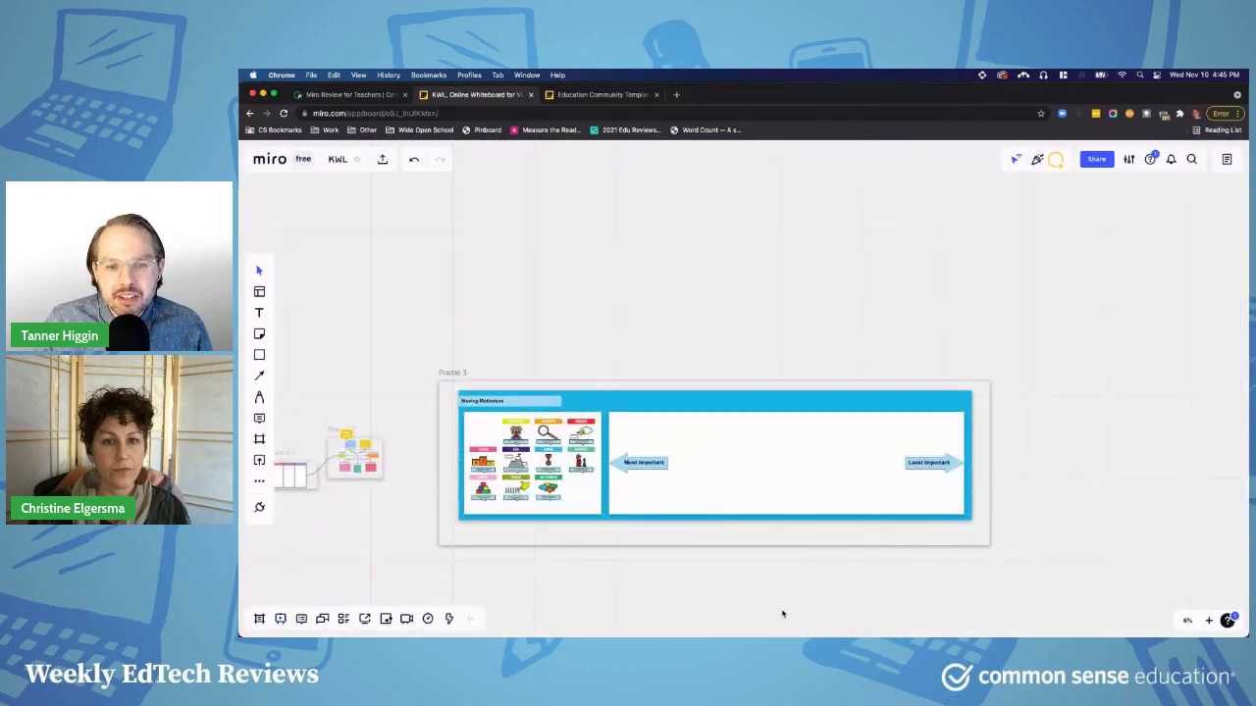
left_click_drag(425, 350, 635, 282)
scroll(468, 342, "down", 1)
scroll(510, 383, "up", 5)
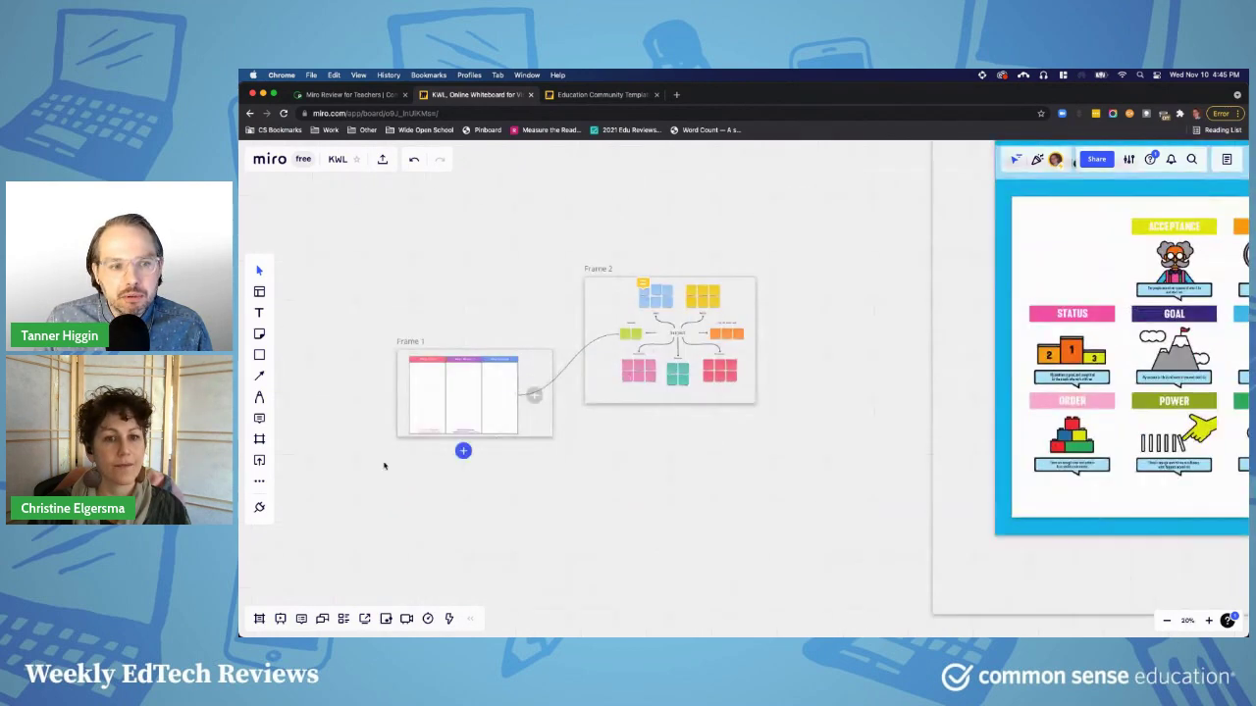
- Place a yellow sticky note just above Frame 1
left_click(259, 335)
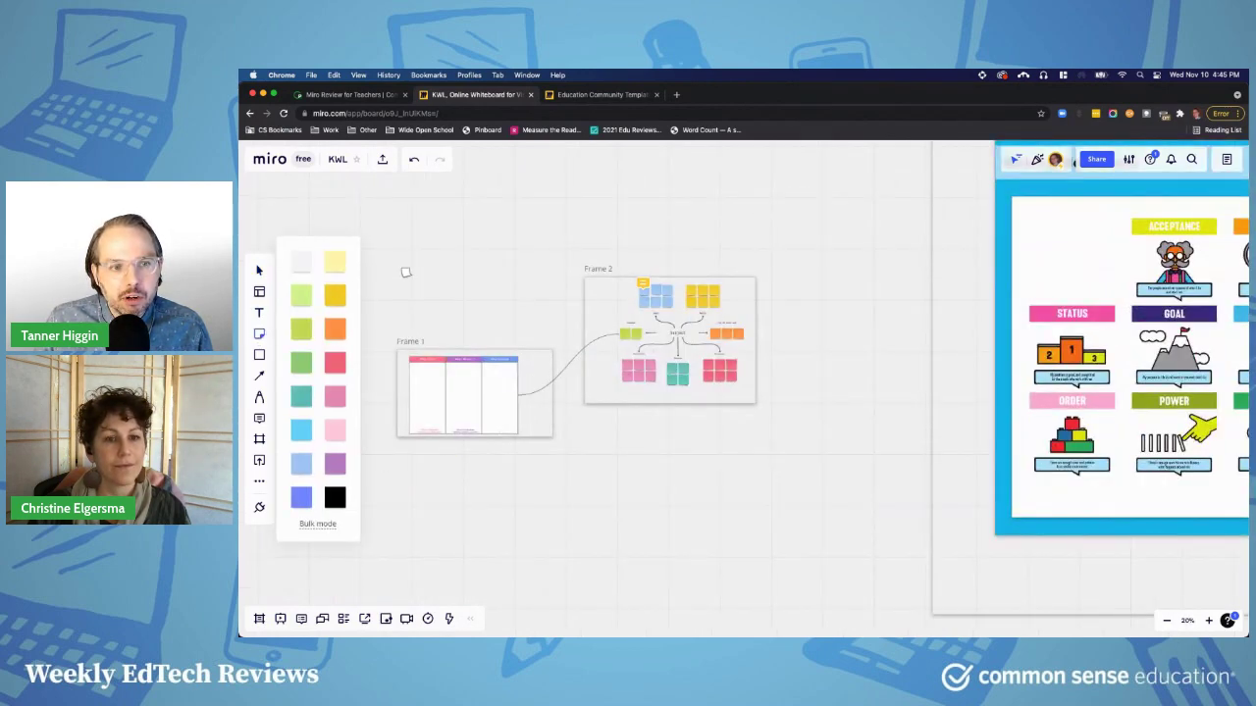
left_click(409, 271)
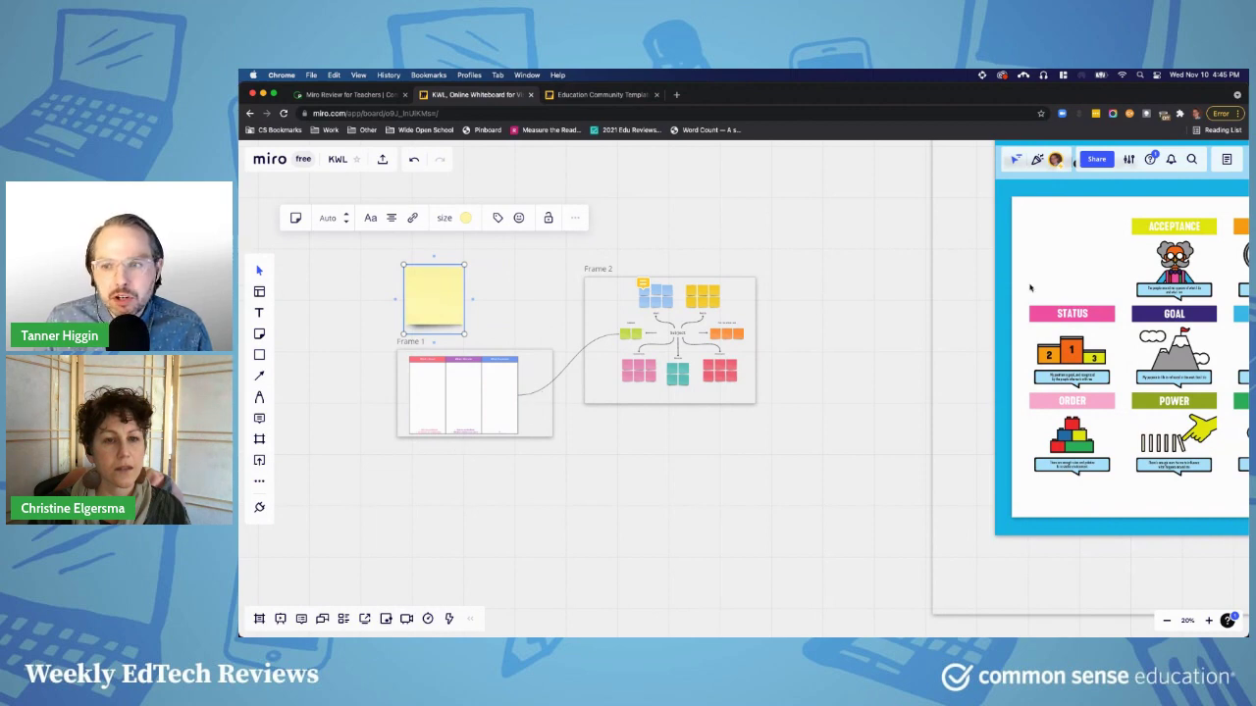
scroll(868, 385, "down", 5)
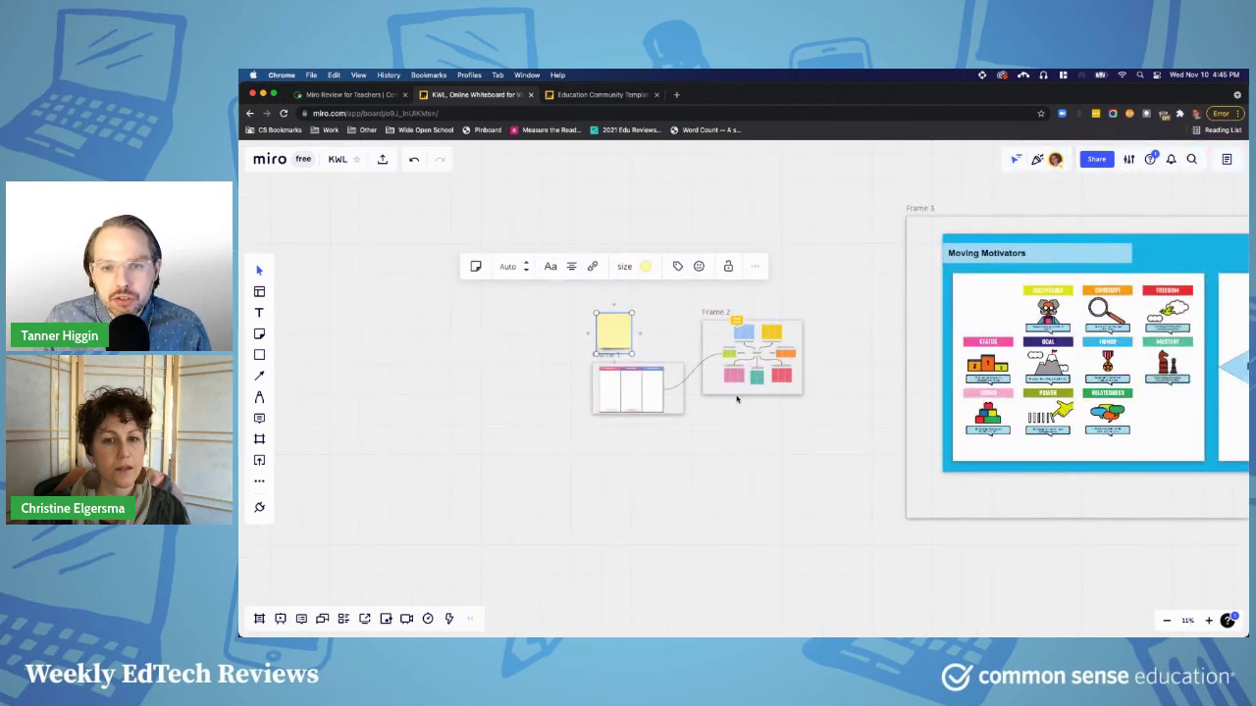
left_click_drag(807, 422, 625, 412)
scroll(628, 412, "down", 3)
scroll(588, 412, "down", 2)
scroll(574, 410, "up", 2)
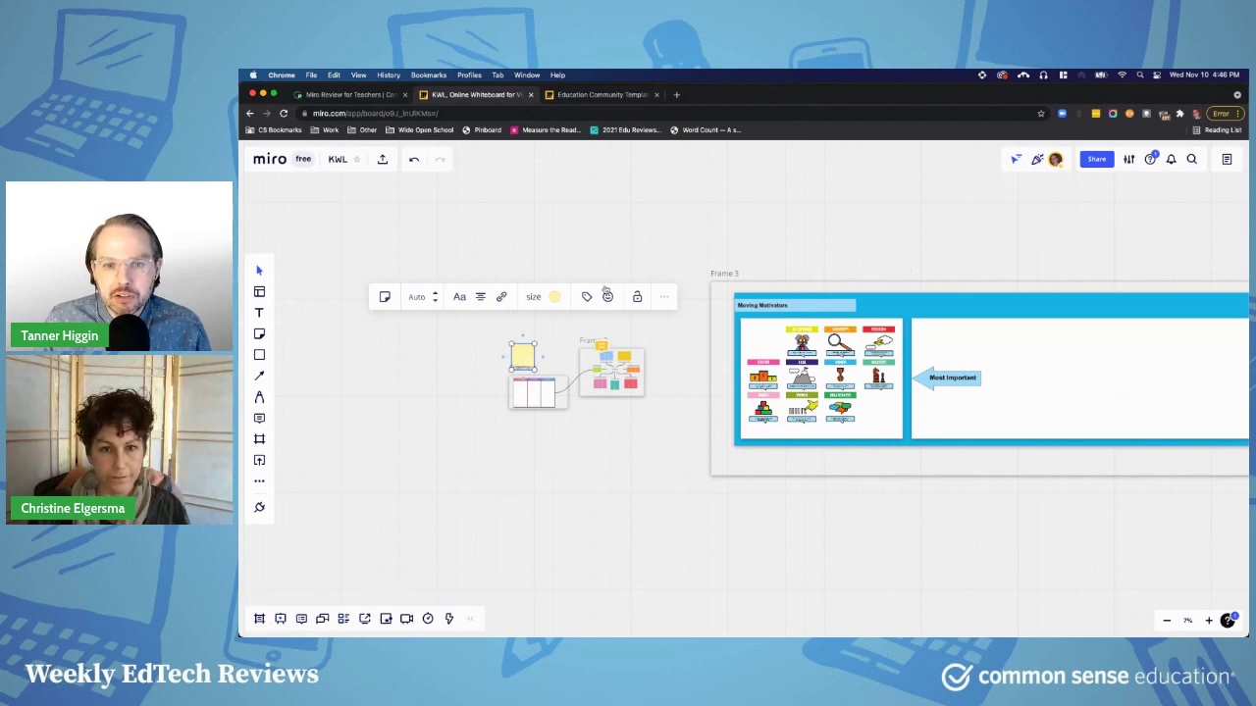
scroll(561, 394, "up", 10)
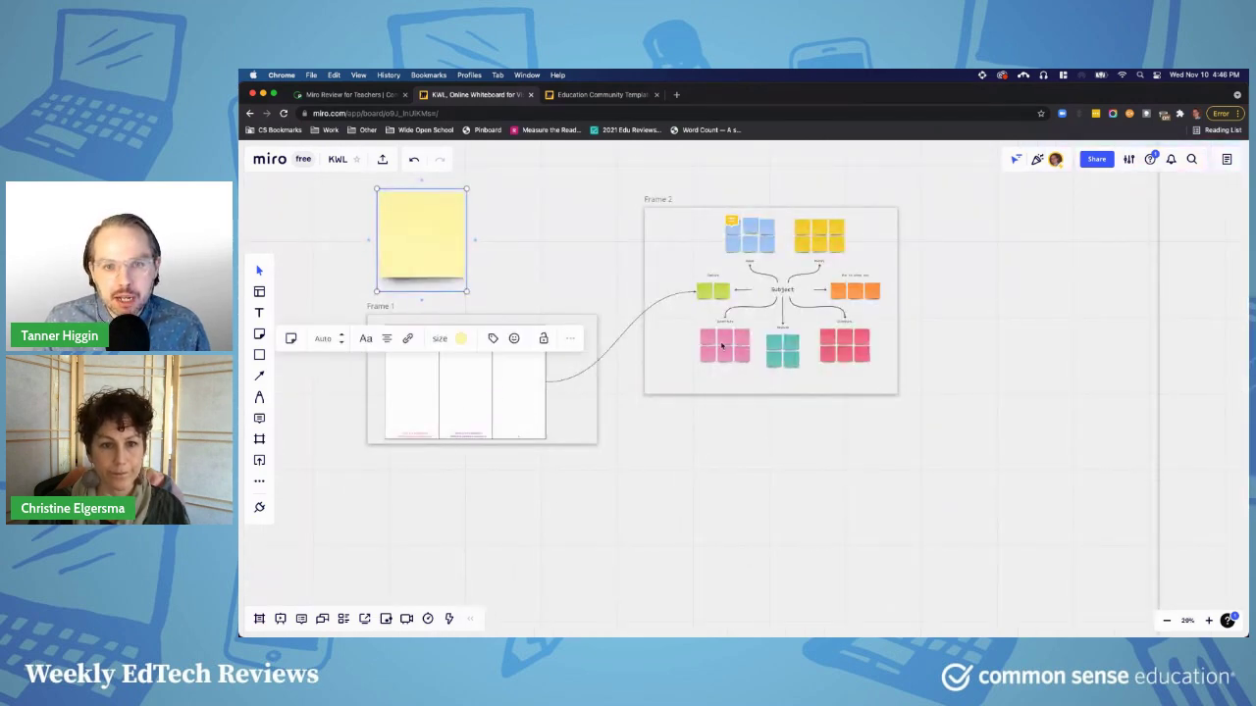
- In the Miroverse tab, replace the URL path with 'app' to load the dashboard
left_click(579, 95)
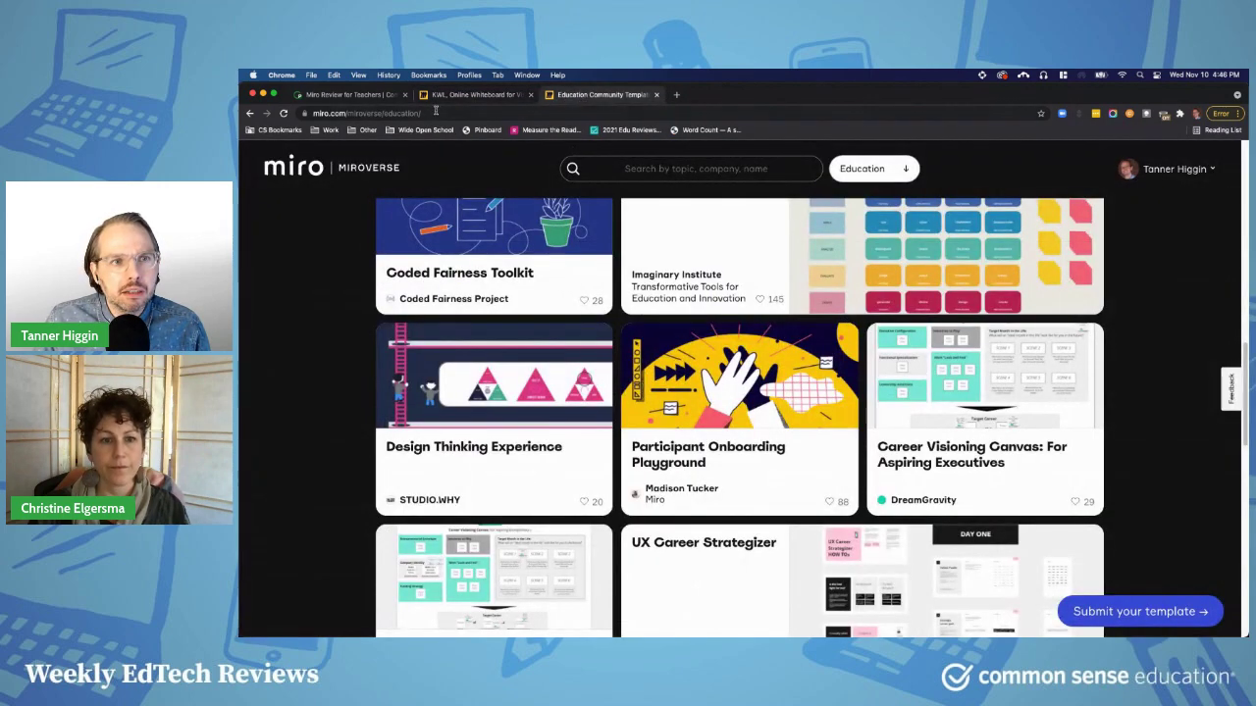
left_click_drag(421, 113, 347, 113)
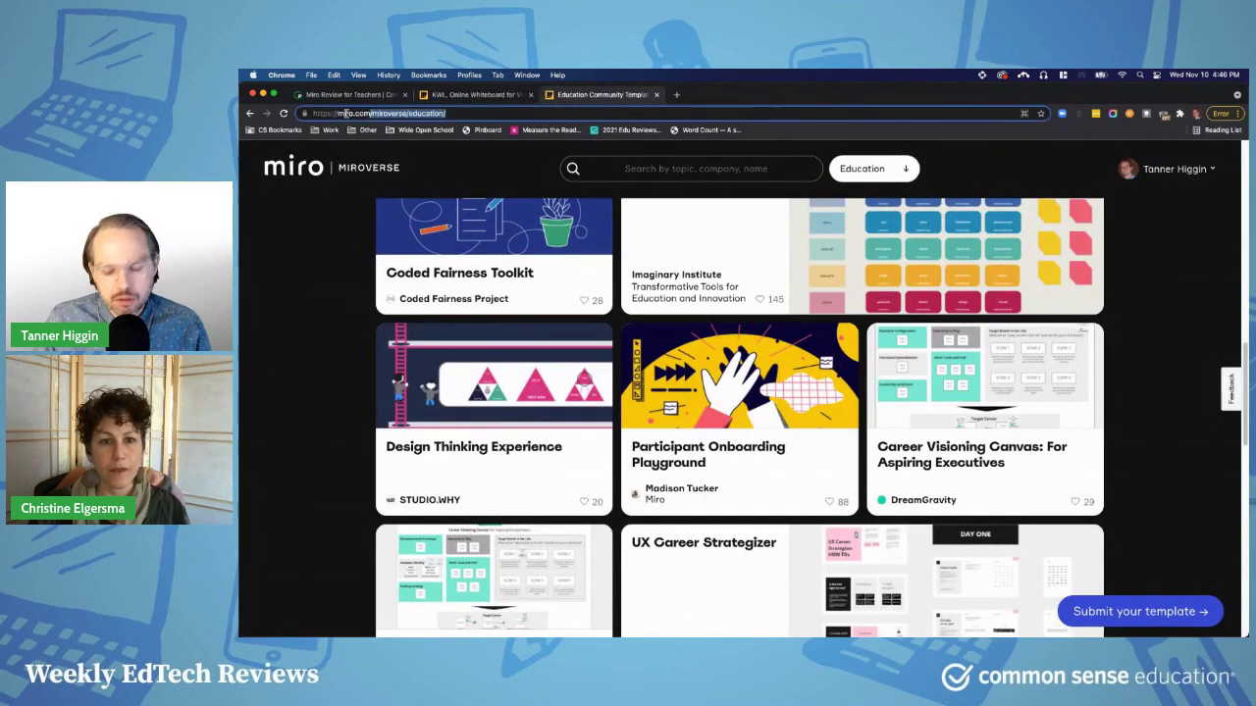
type("app")
key("Return")
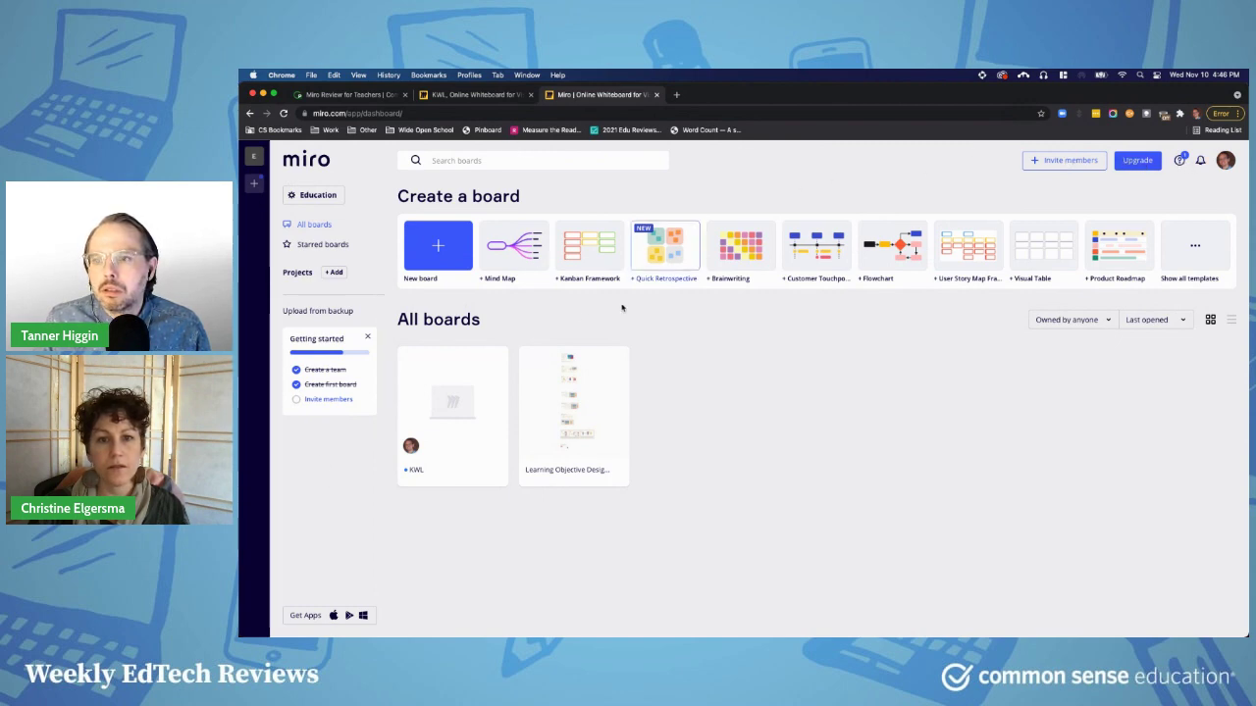
- Show the Common Sense Miro review's note that Miro is free for teachers
left_click(365, 95)
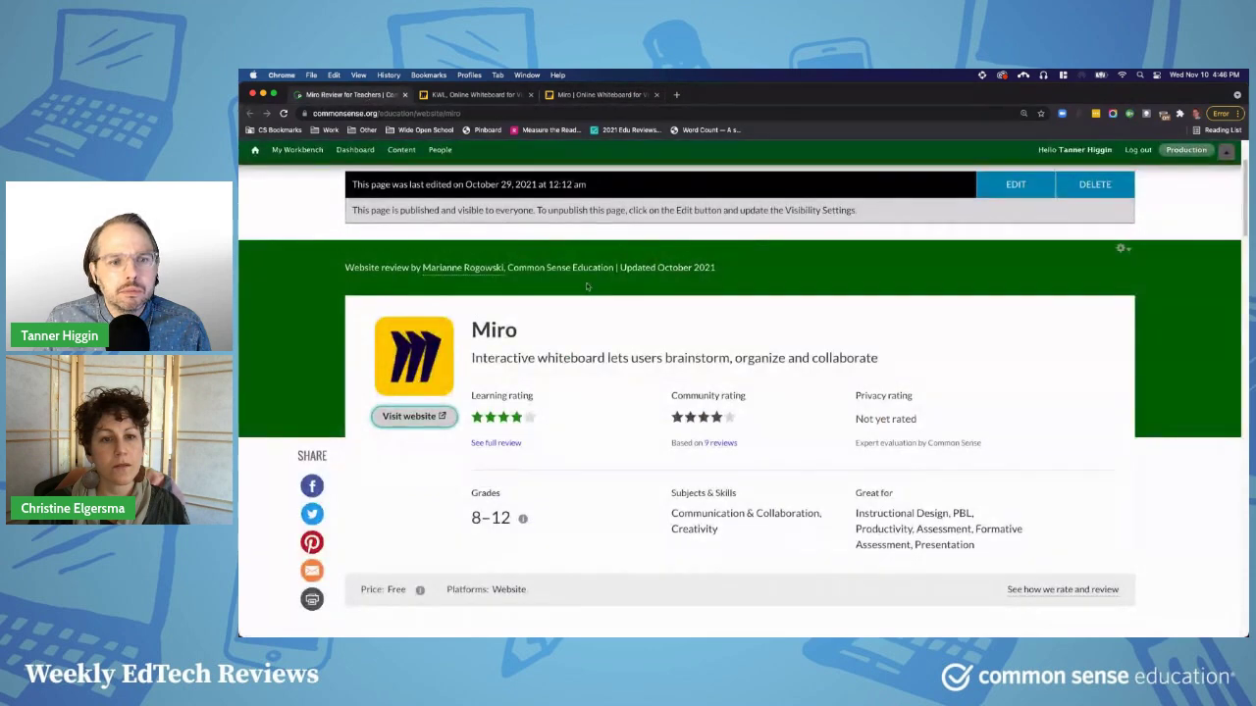
scroll(513, 485, "down", 3)
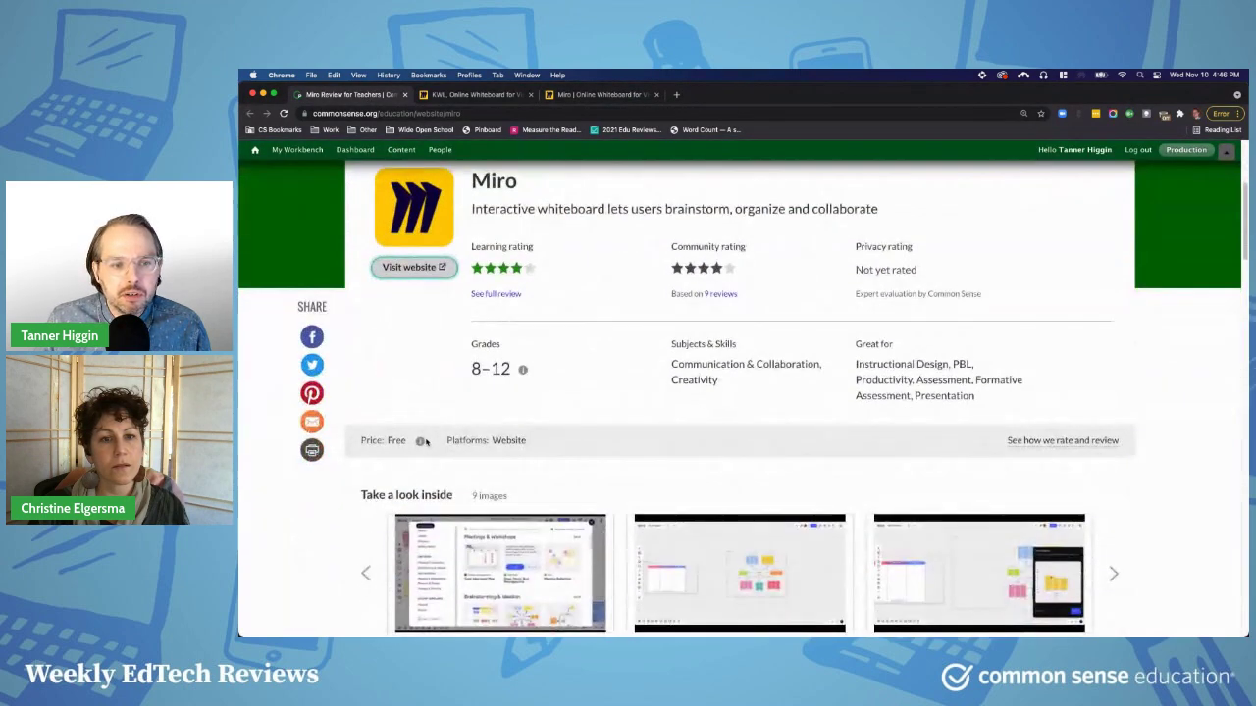
mouse_move(420, 443)
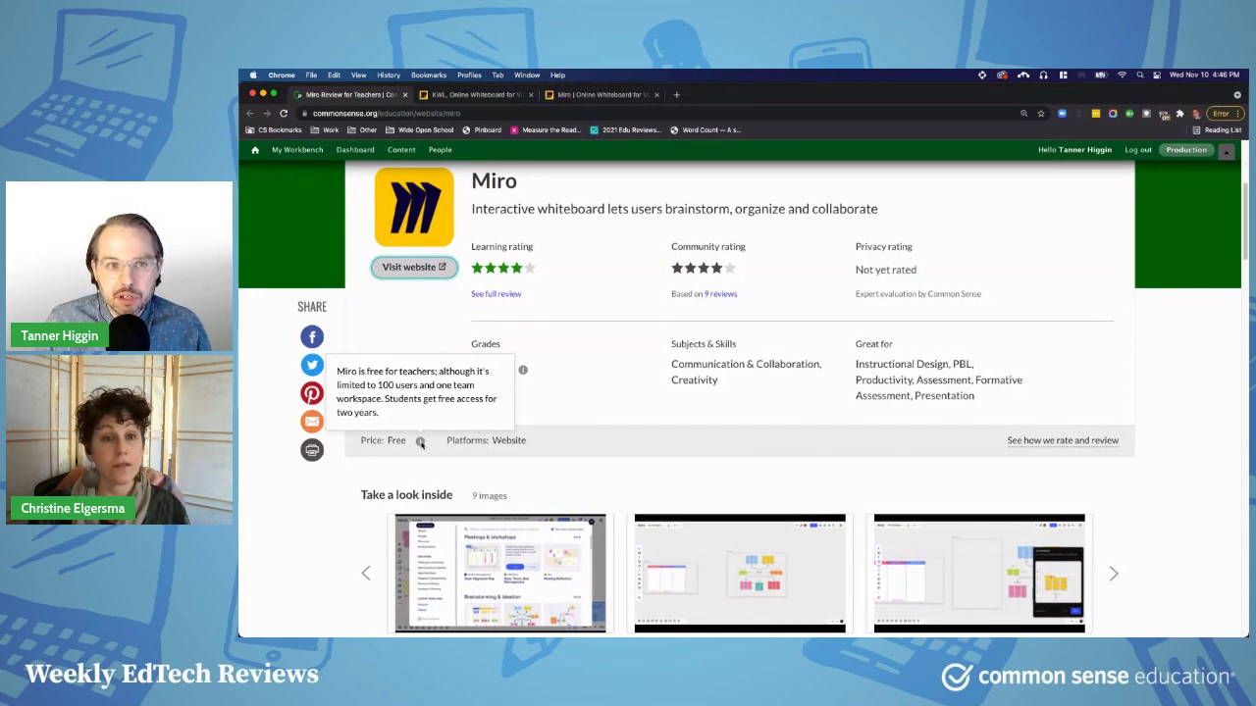
- Return to the KWL board and zoom and pan to centre Frame 2's Subject map
left_click(464, 96)
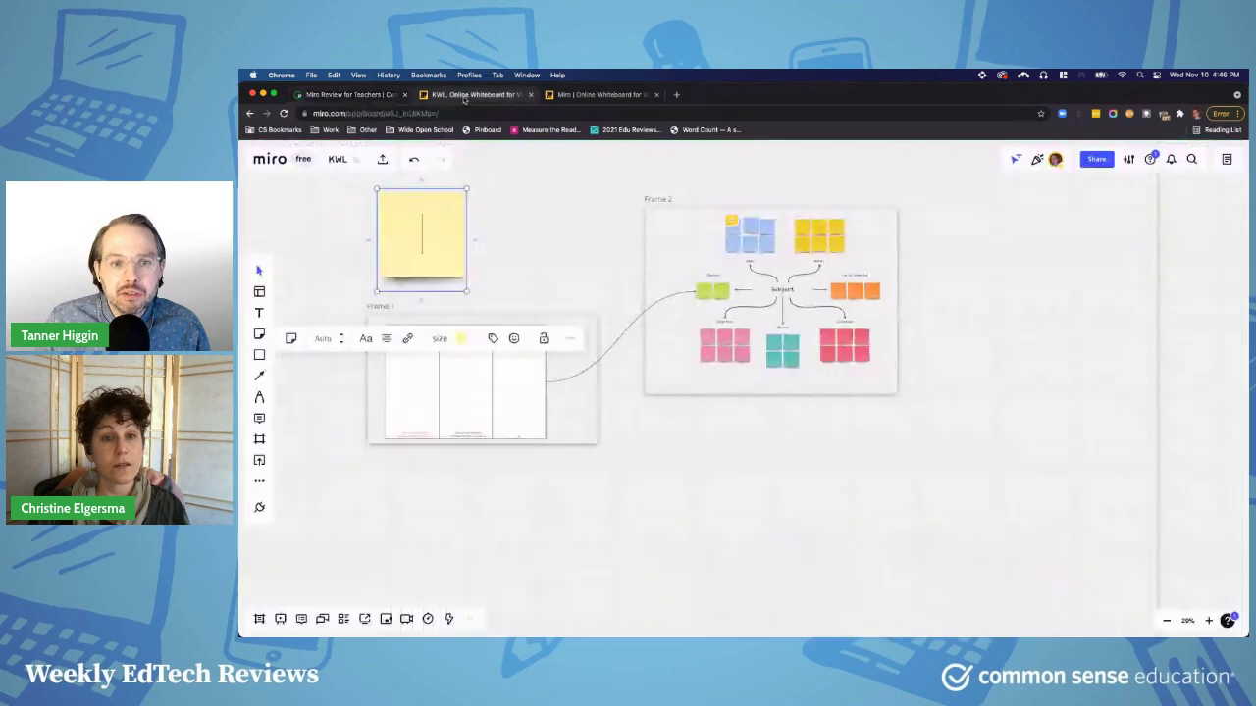
scroll(530, 255, "up", 2)
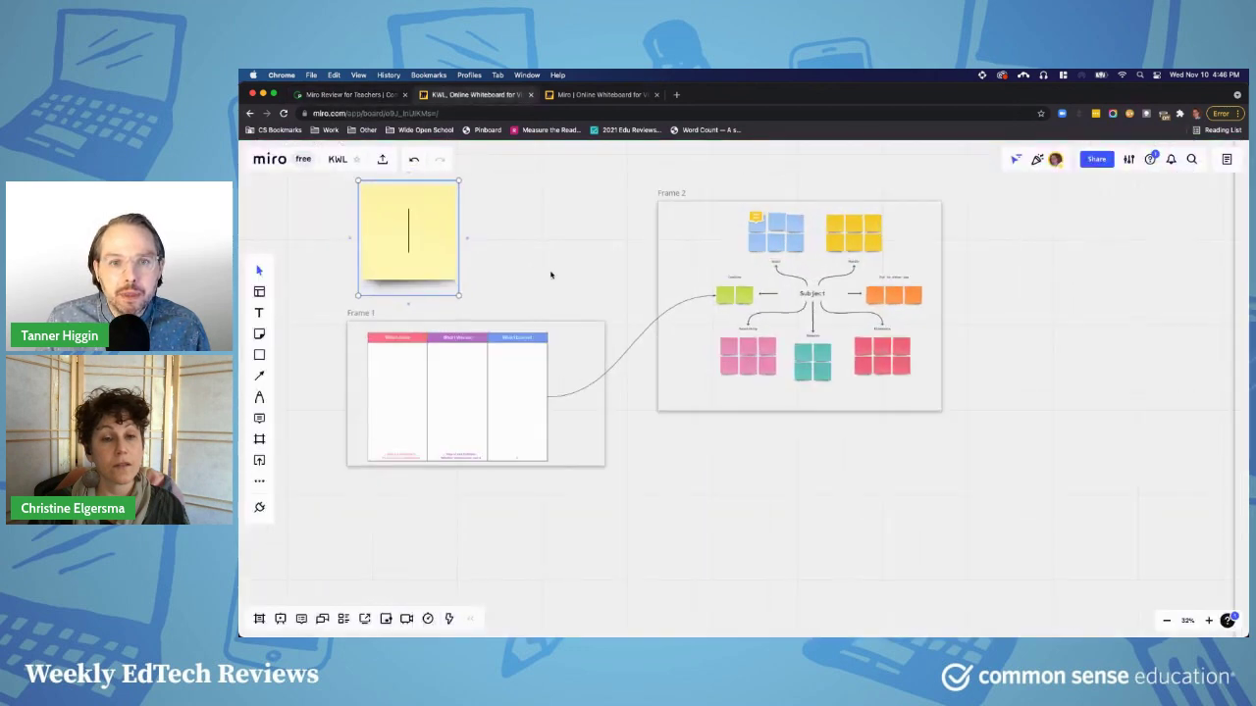
left_click_drag(542, 255, 658, 261)
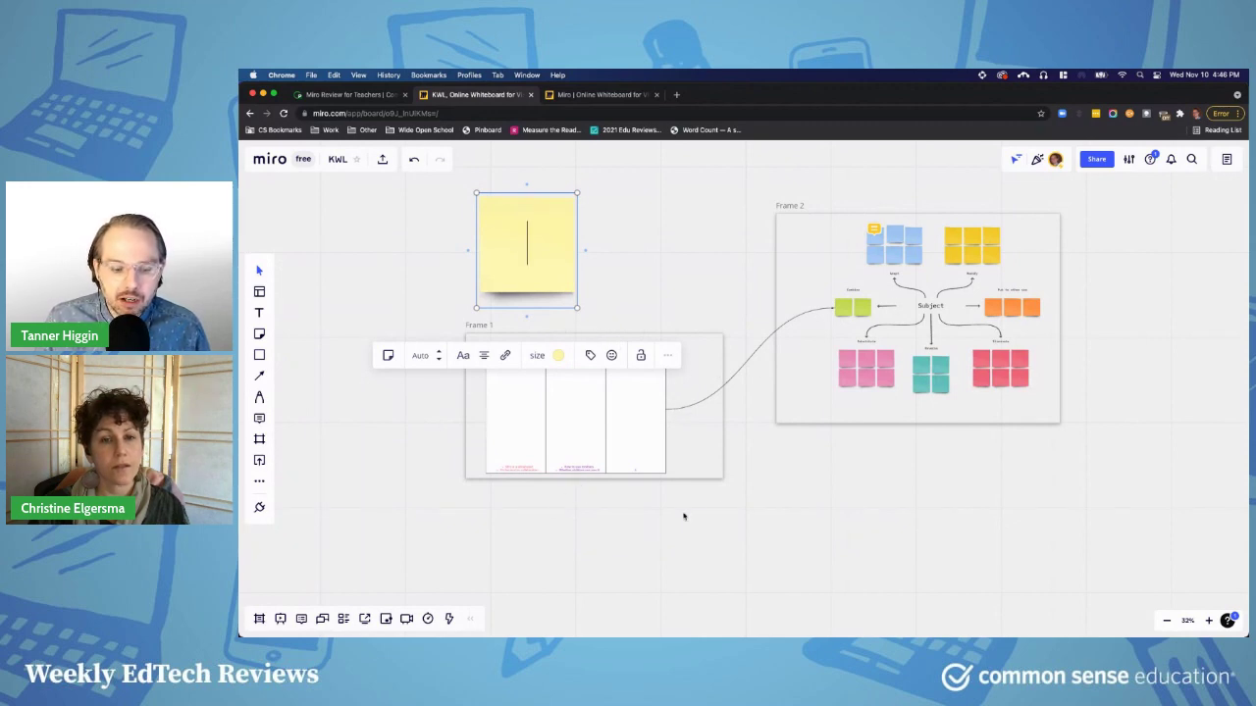
scroll(811, 314, "up", 5)
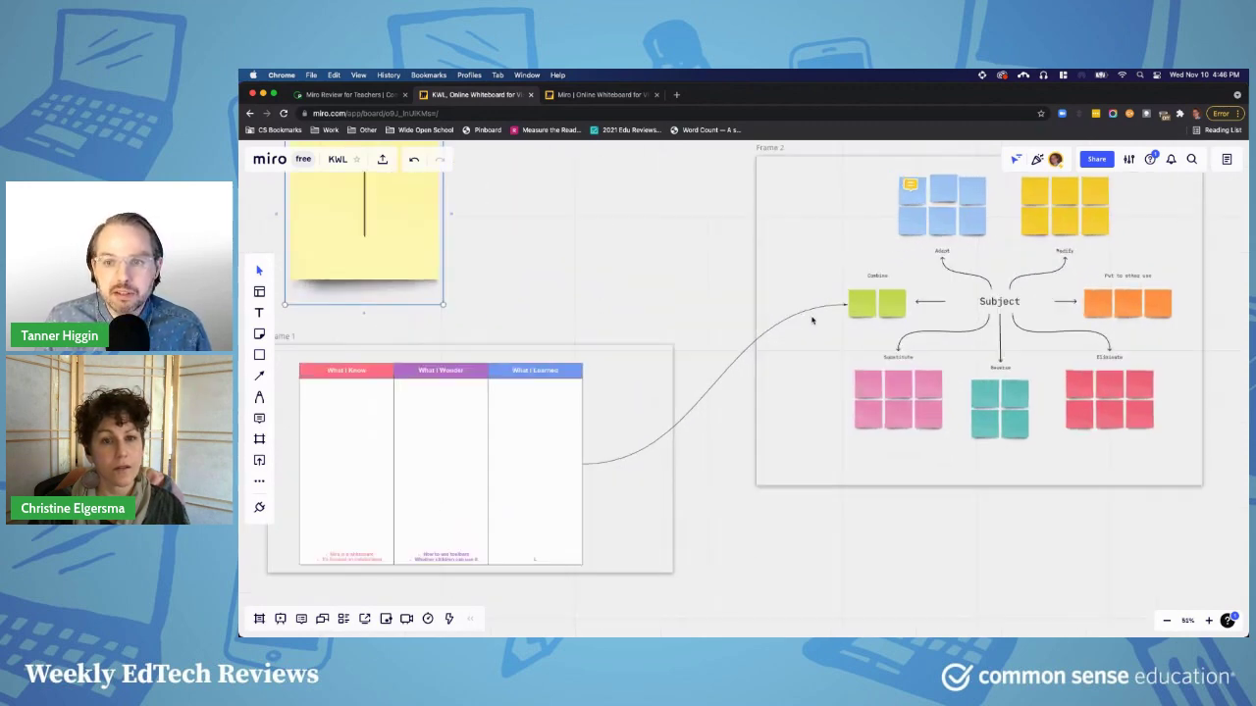
left_click_drag(664, 264, 523, 325)
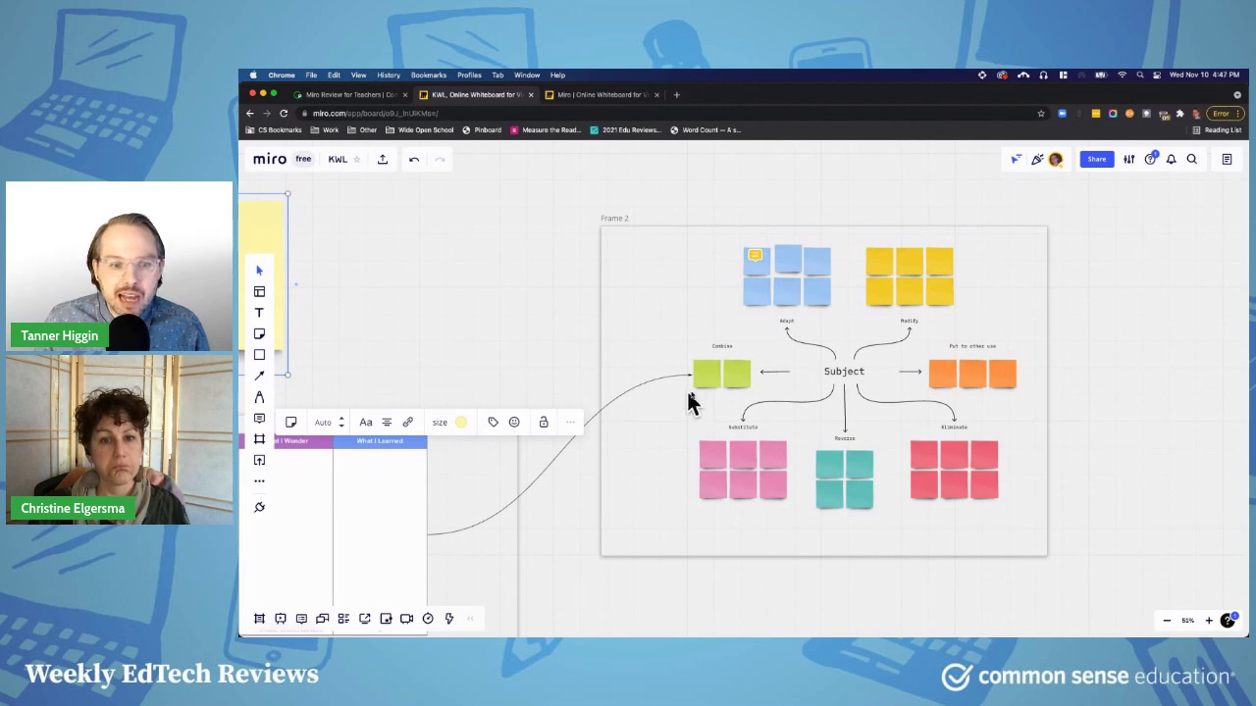
- Send a thumbs-up reaction, then open the 'List any things we can re-use here.' comment
left_click(1035, 161)
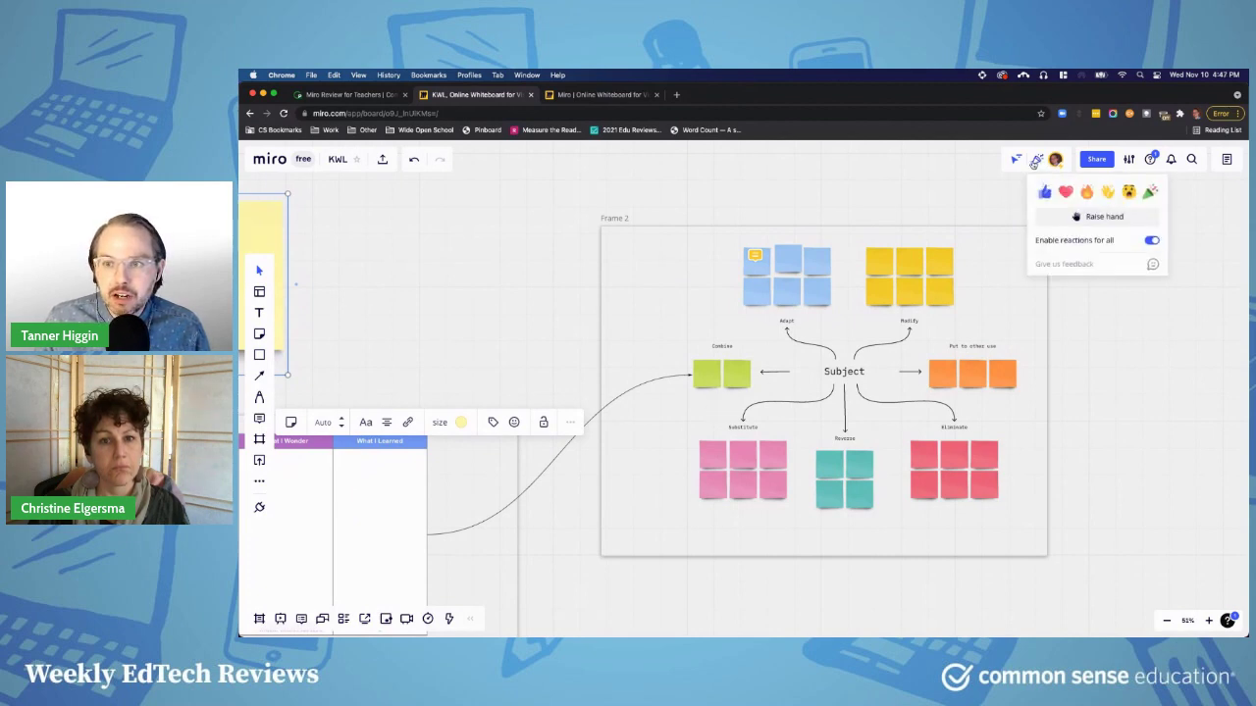
left_click(1045, 194)
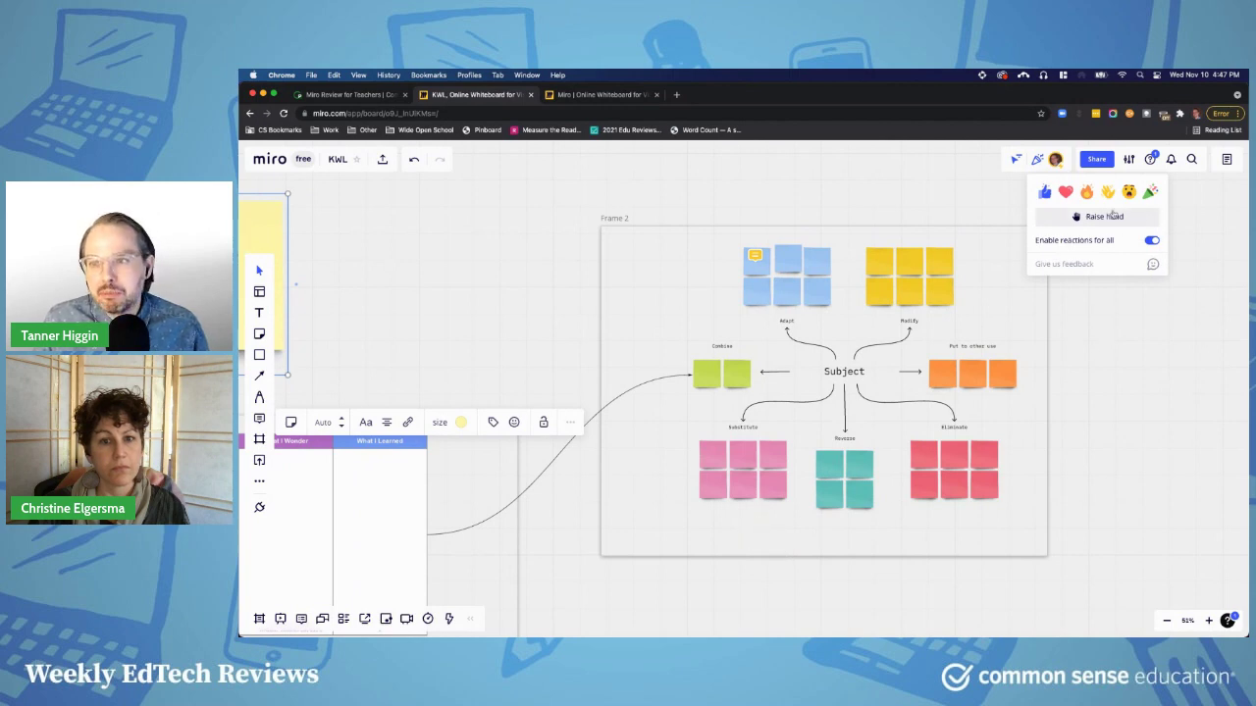
scroll(684, 283, "up", 3)
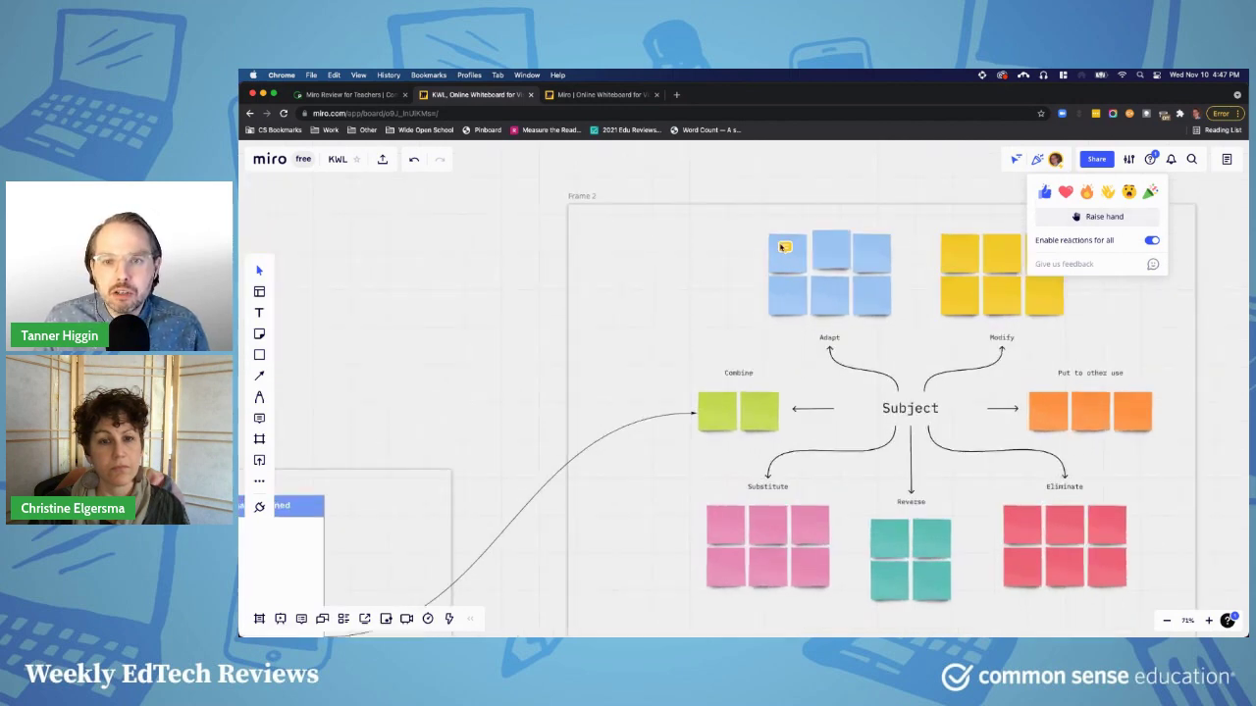
left_click(785, 247)
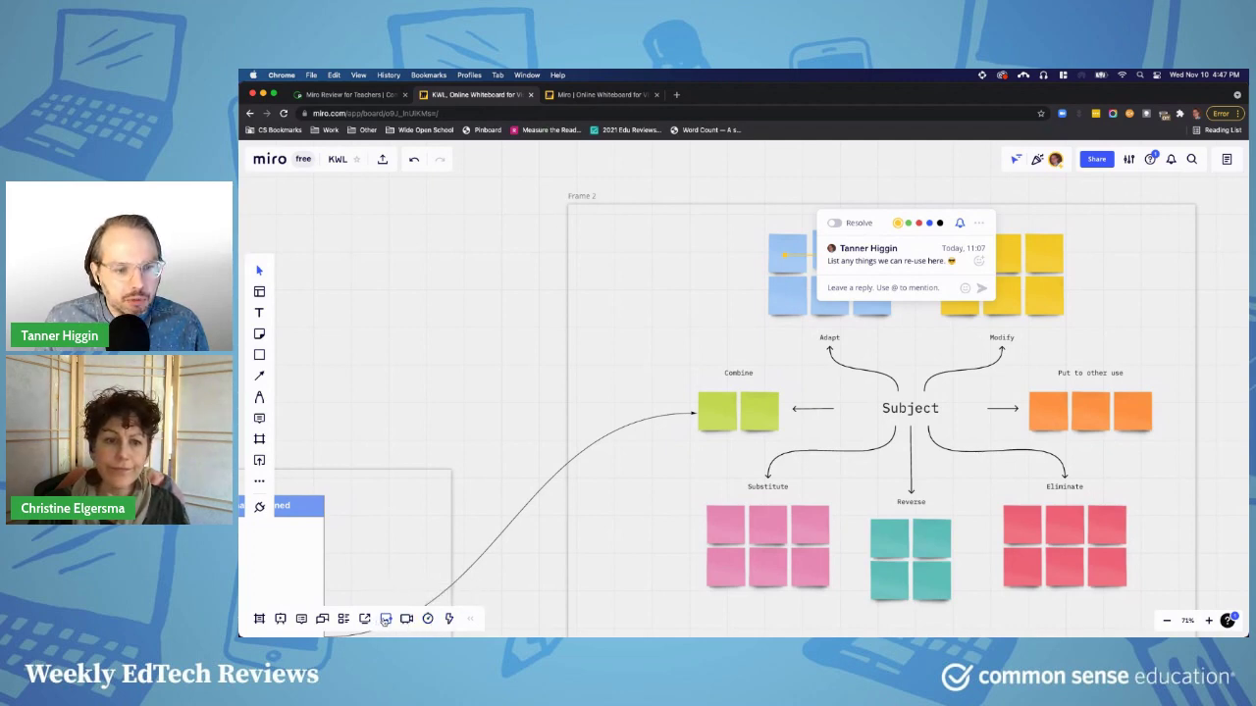
- Try video chat and dismiss its upgrade notice, then open chat and the 'List any things we can re-use here' comment
left_click(386, 620)
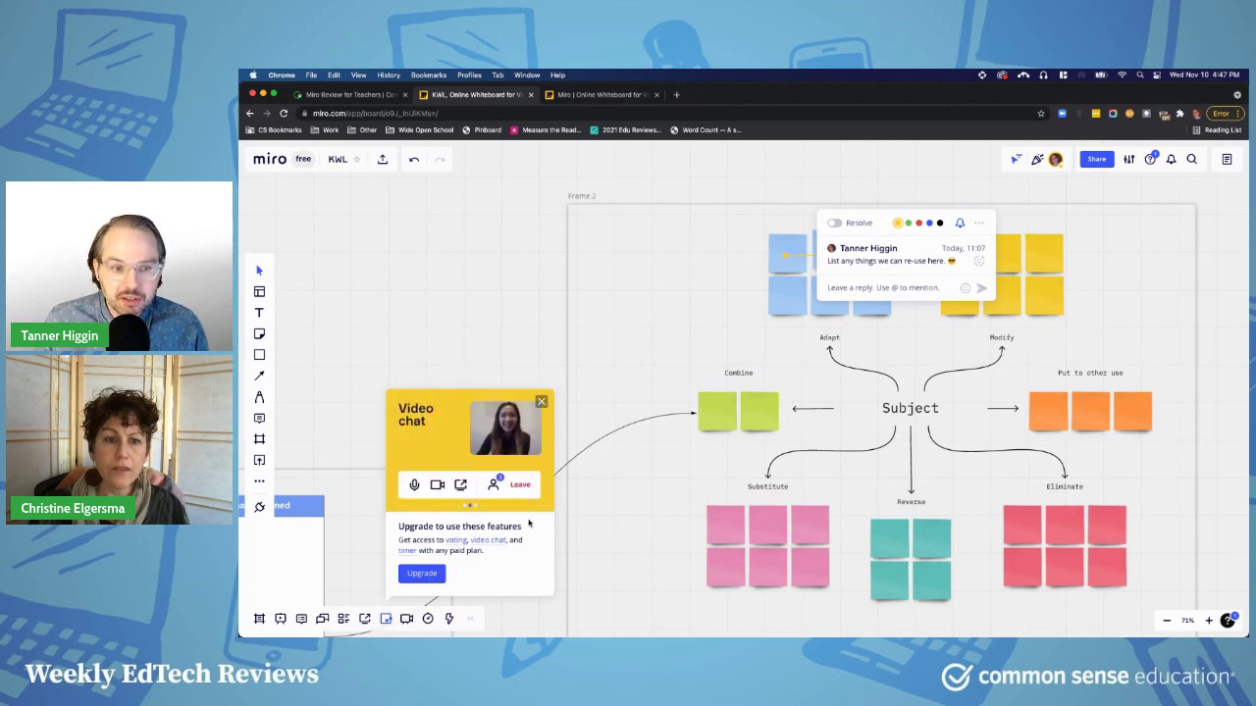
left_click(541, 404)
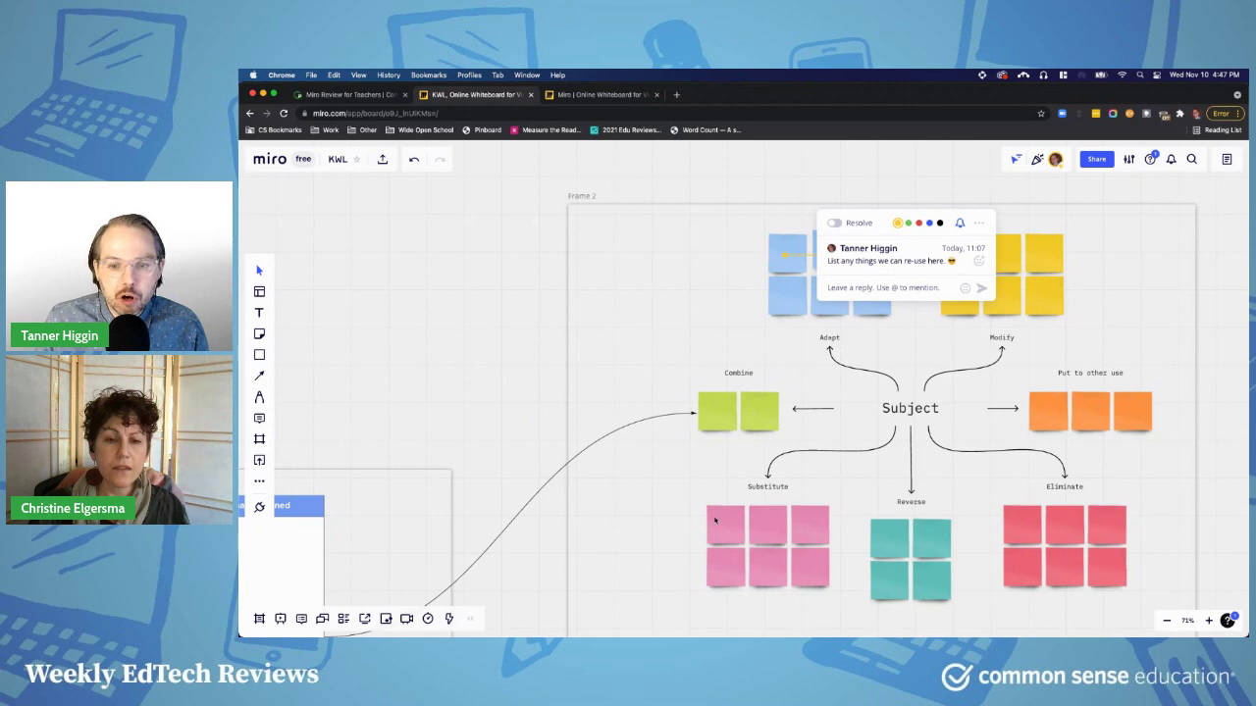
scroll(644, 500, "up", 5)
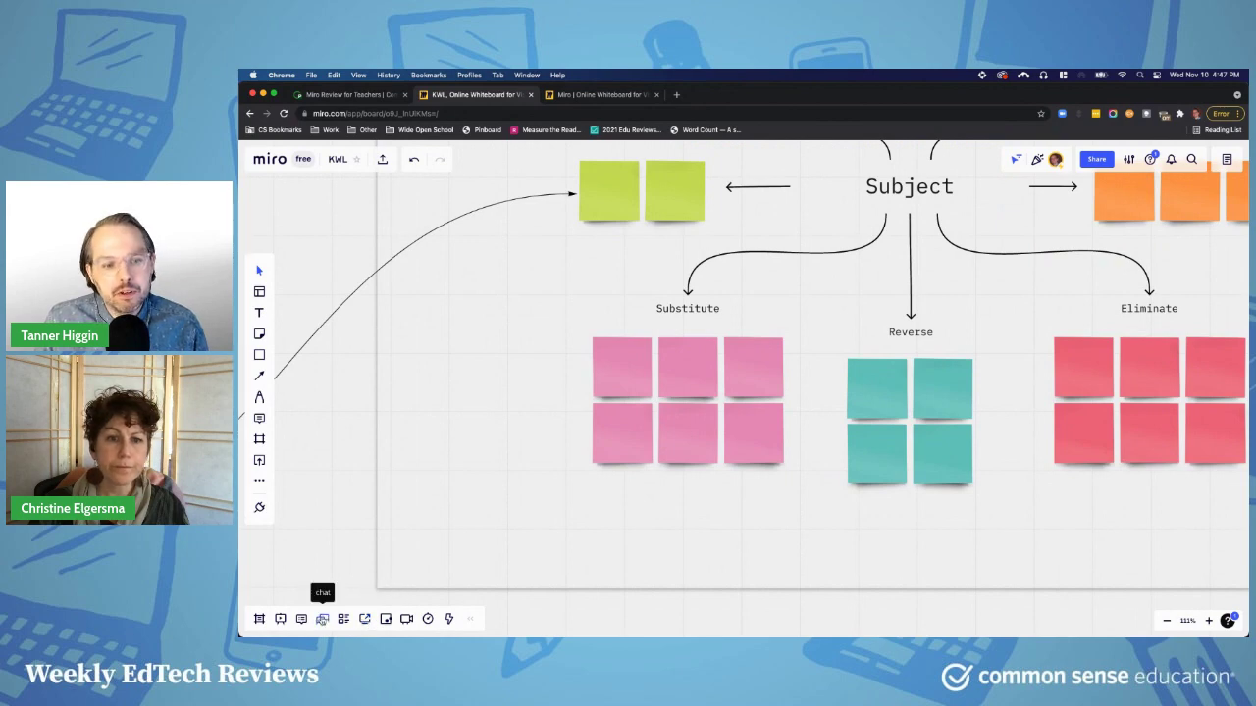
left_click(322, 619)
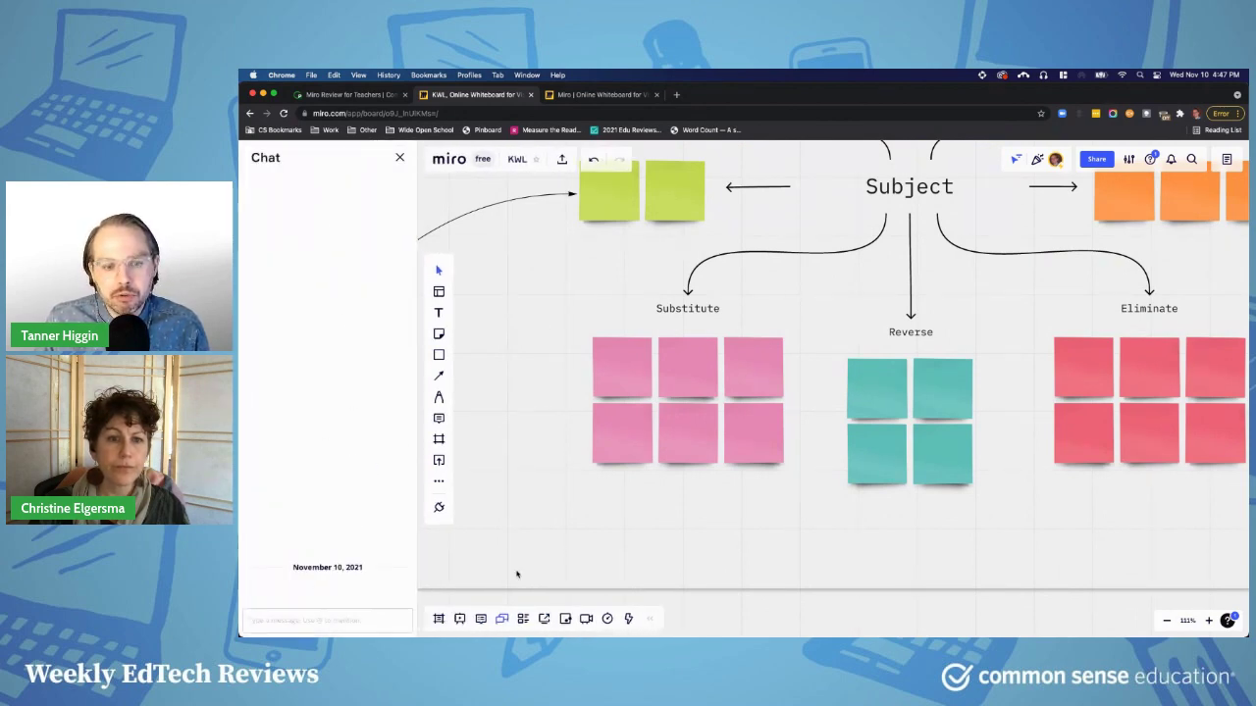
left_click(481, 619)
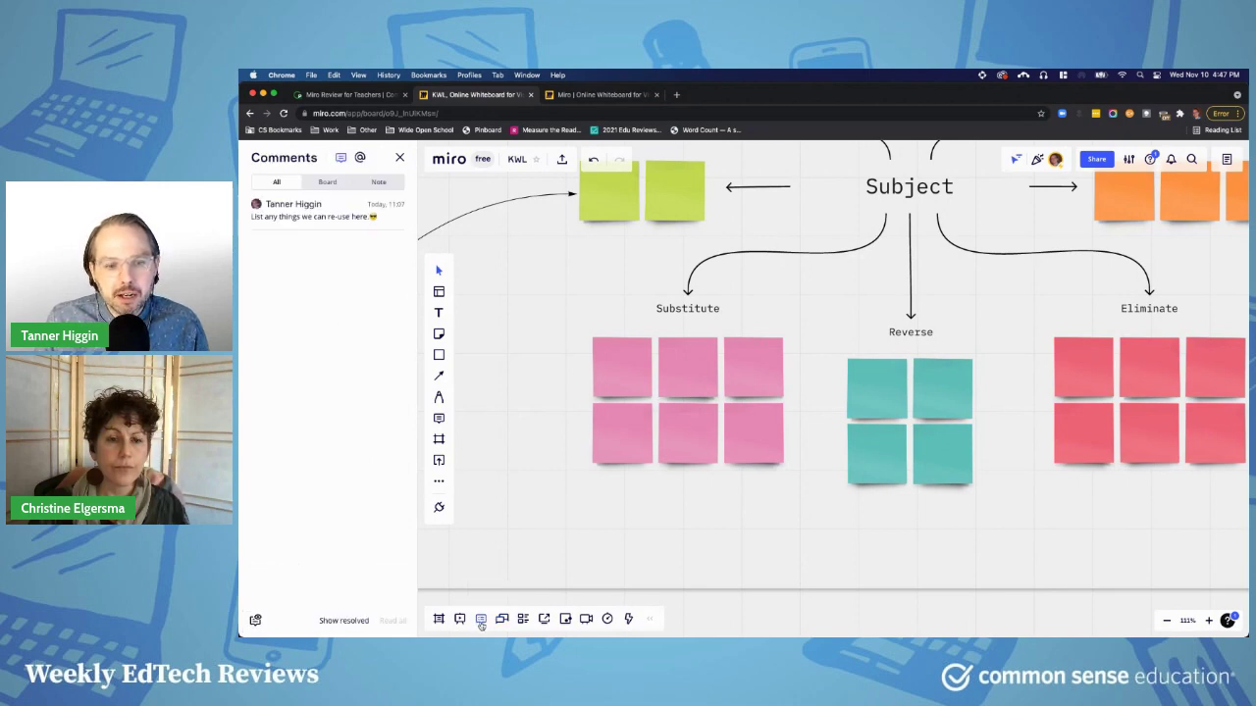
- Start sharing the screen with collaborators and look around the Subject mind map
left_click(545, 621)
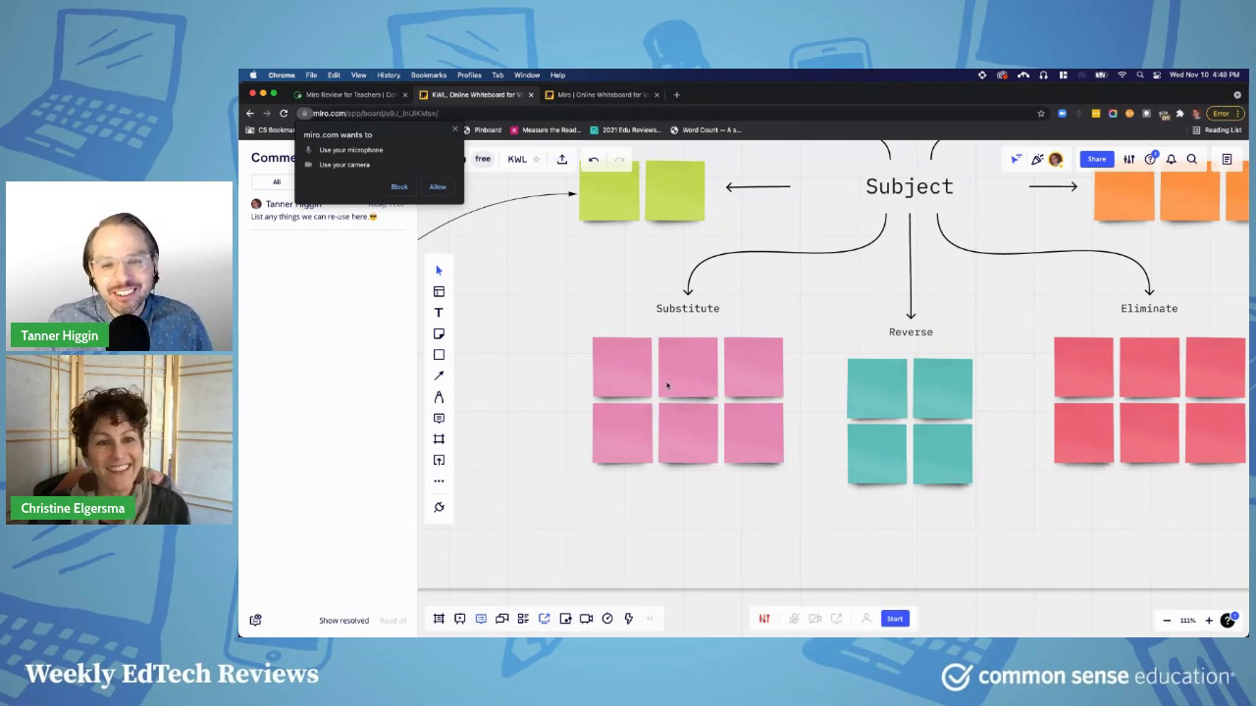
scroll(866, 404, "right", 3)
scroll(774, 317, "down", 3)
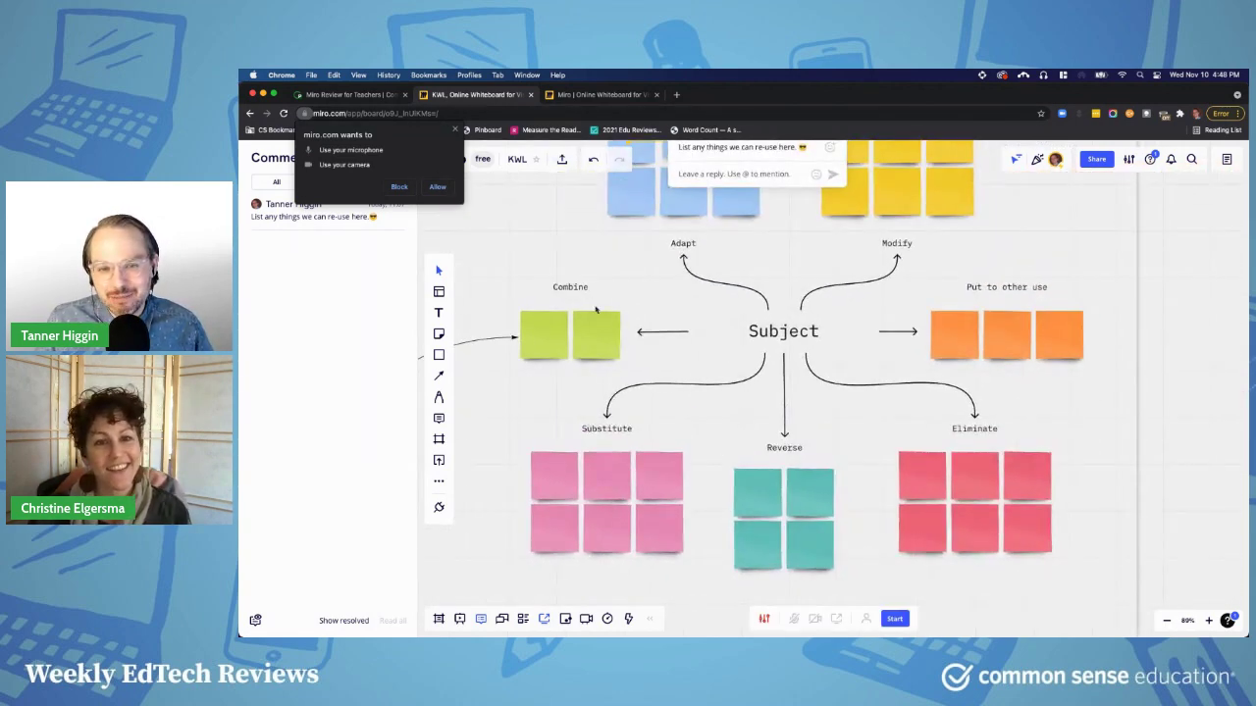
scroll(622, 363, "up", 5)
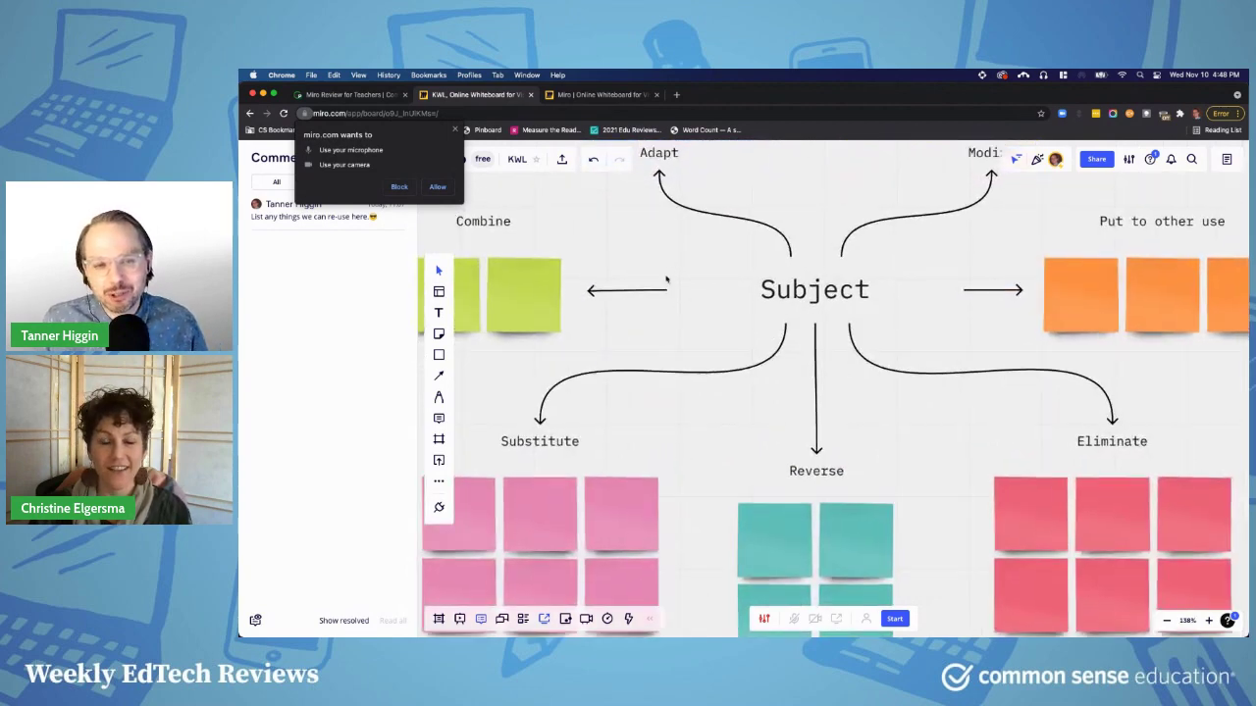
scroll(668, 384, "down", 5)
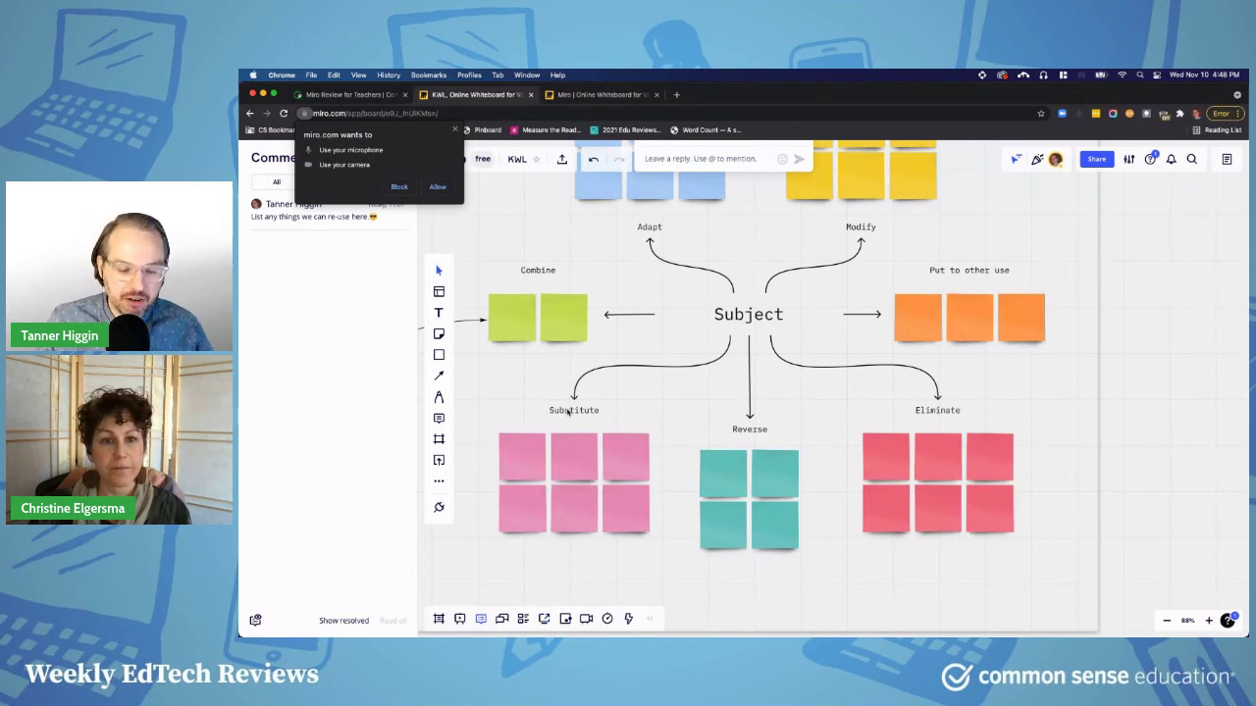
- Close the comment reply box and dismiss the microphone and camera permission request
left_click(610, 280)
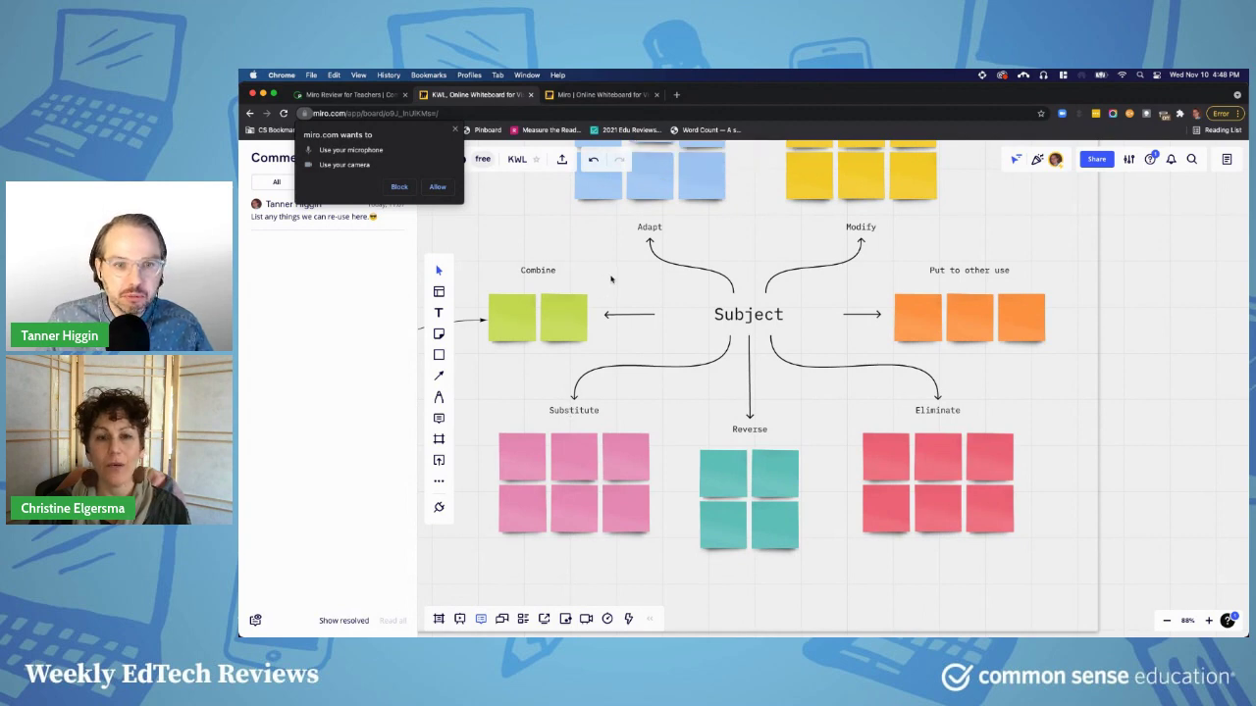
left_click(454, 130)
scroll(623, 275, "down", 3)
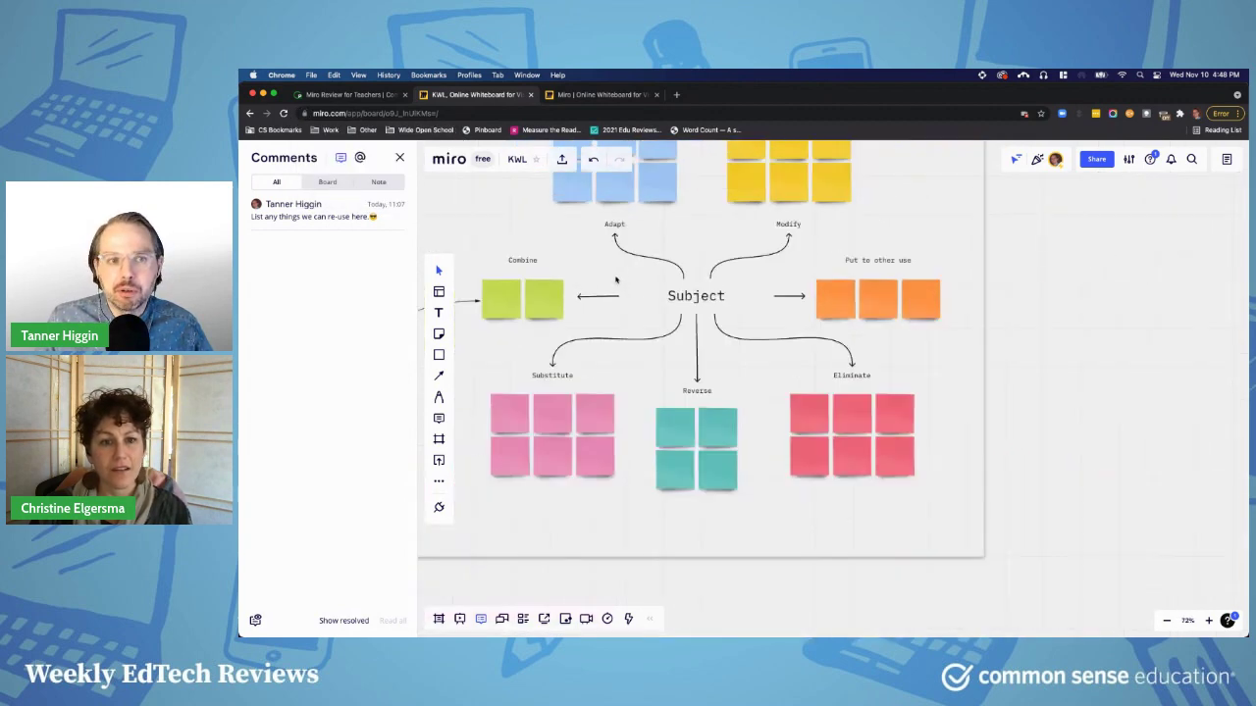
- Close the Comments panel and pan over to the KWL chart
left_click(399, 157)
scroll(522, 278, "down", 2)
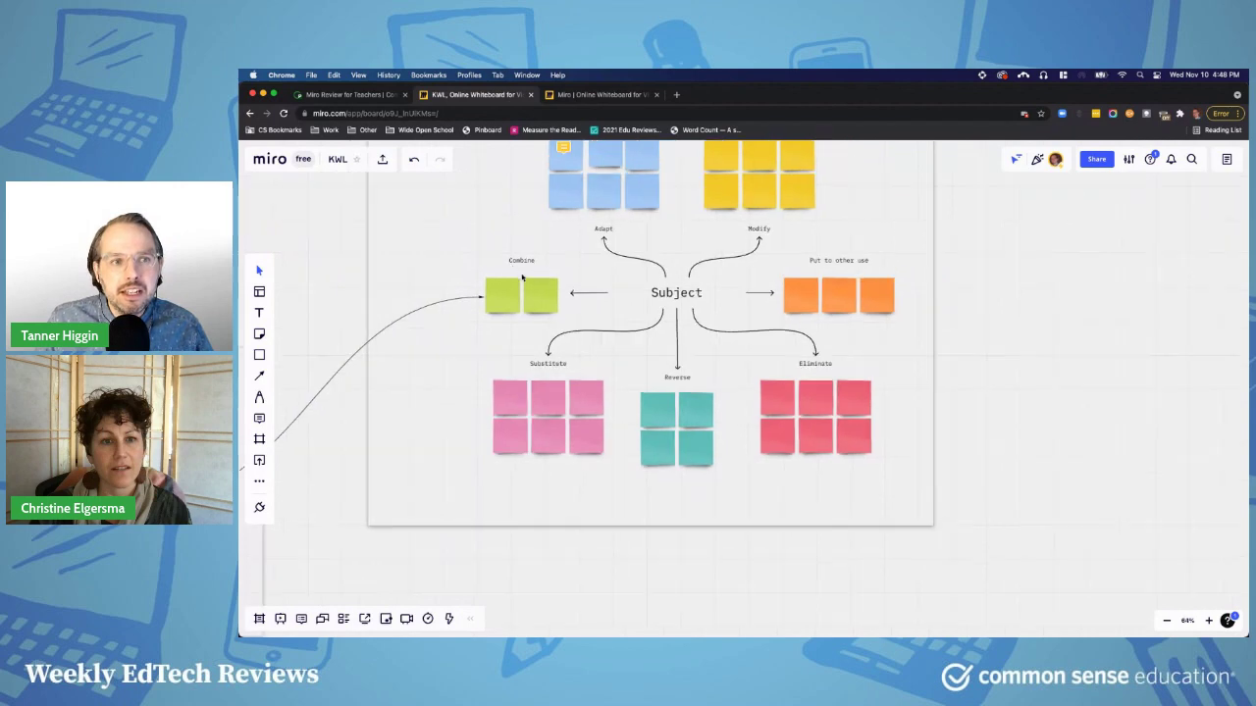
scroll(522, 279, "up", 5)
scroll(650, 288, "down", 3)
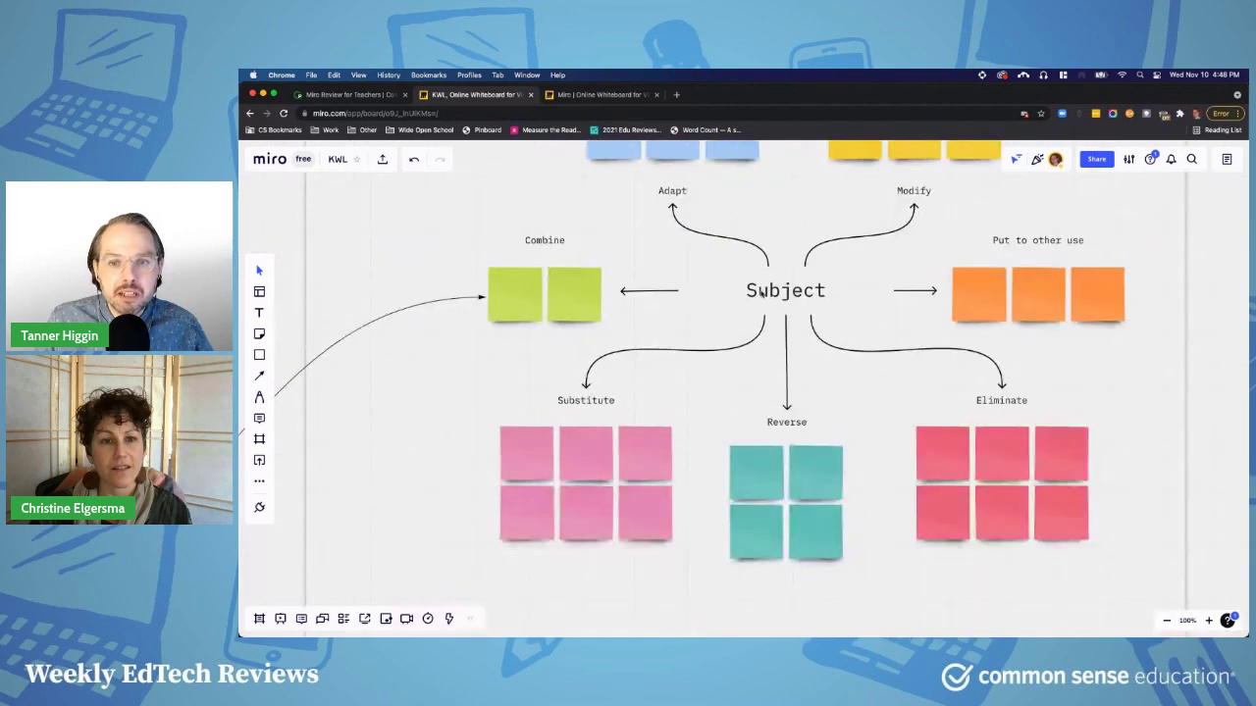
scroll(761, 290, "down", 3)
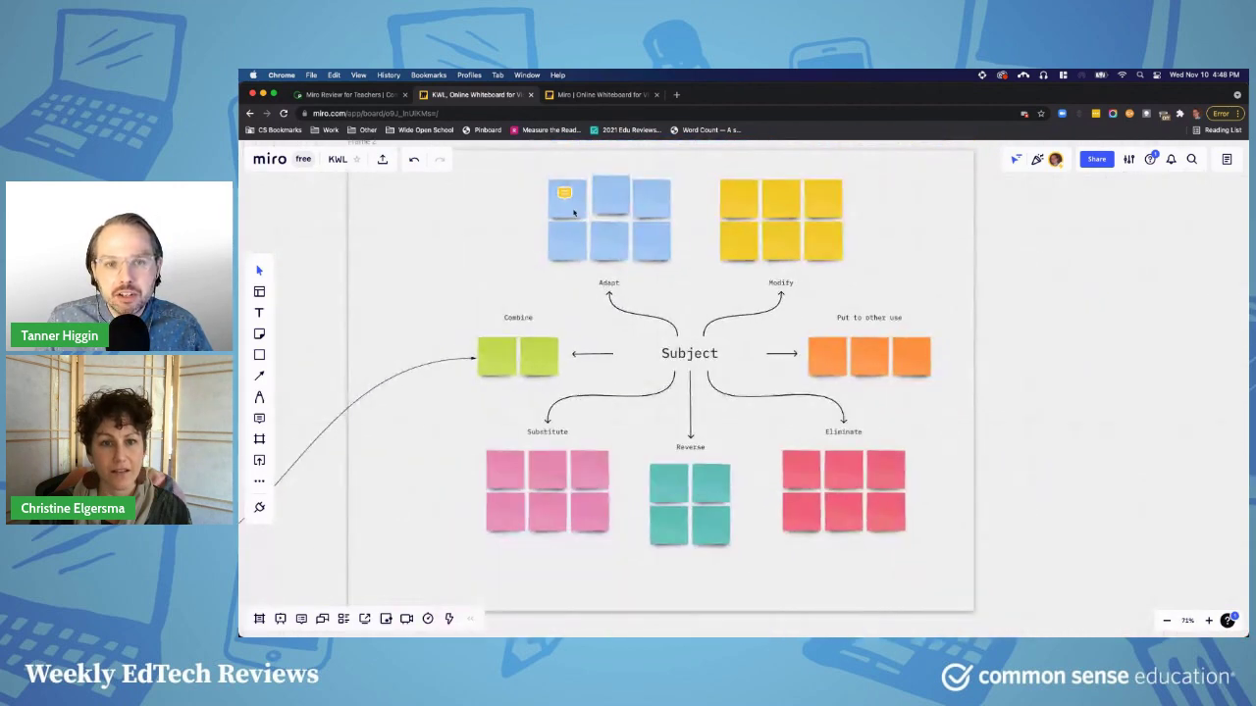
scroll(530, 494, "up", 3)
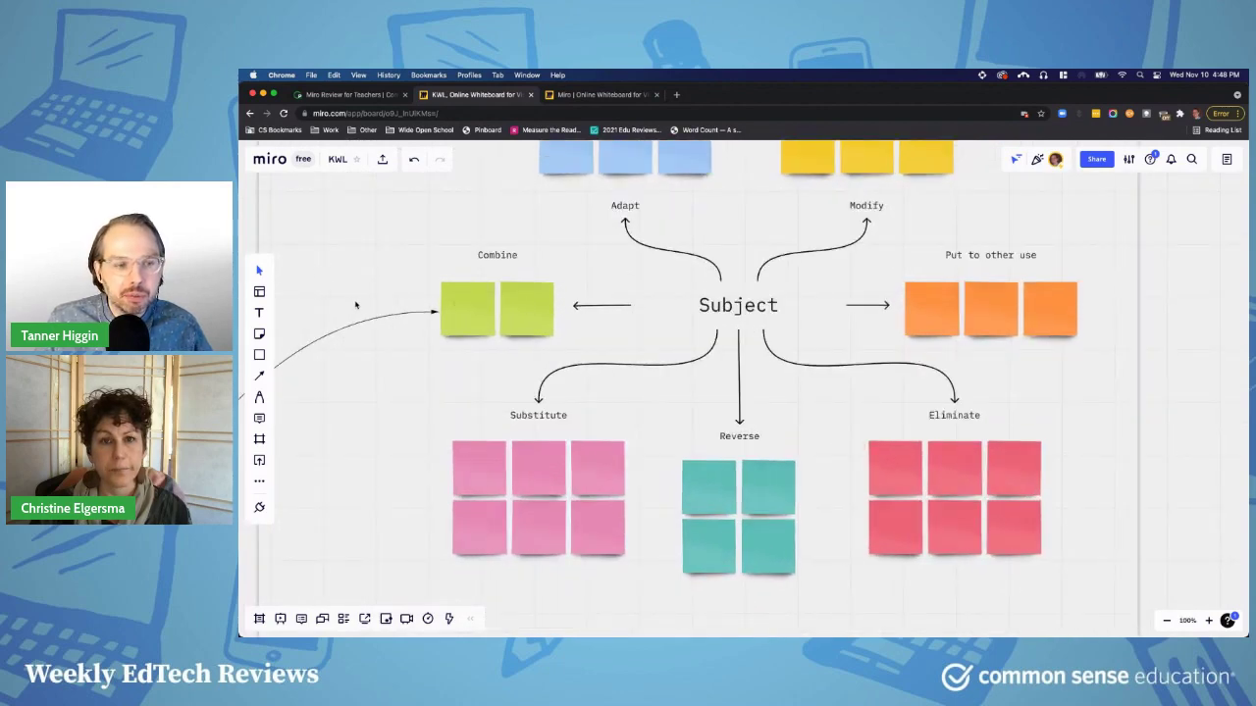
scroll(357, 305, "left", 10)
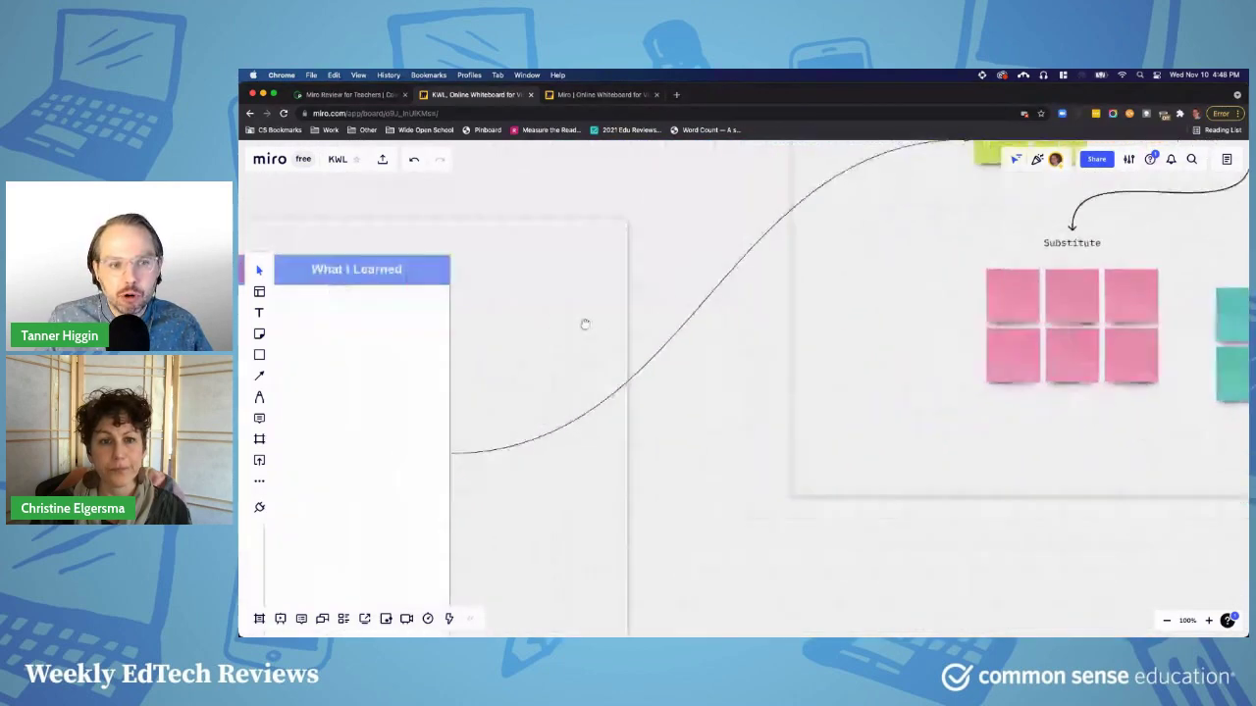
scroll(620, 308, "left", 5)
scroll(594, 317, "left", 8)
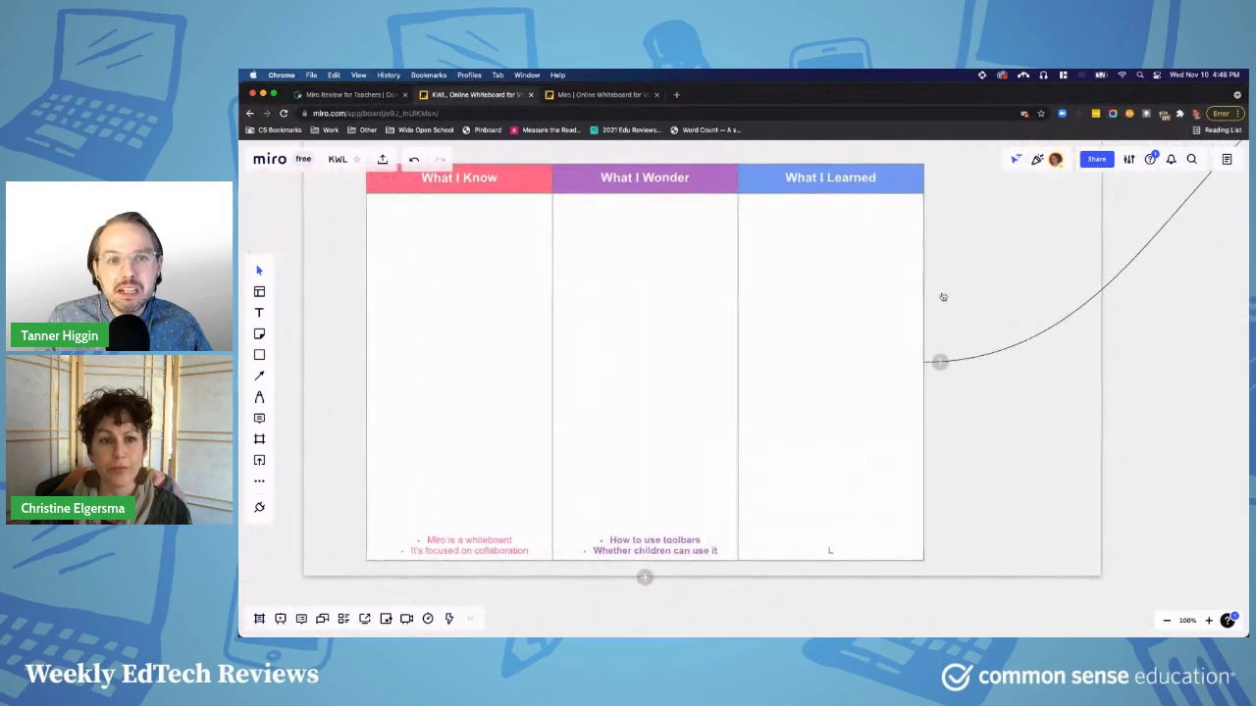
scroll(628, 317, "down", 3)
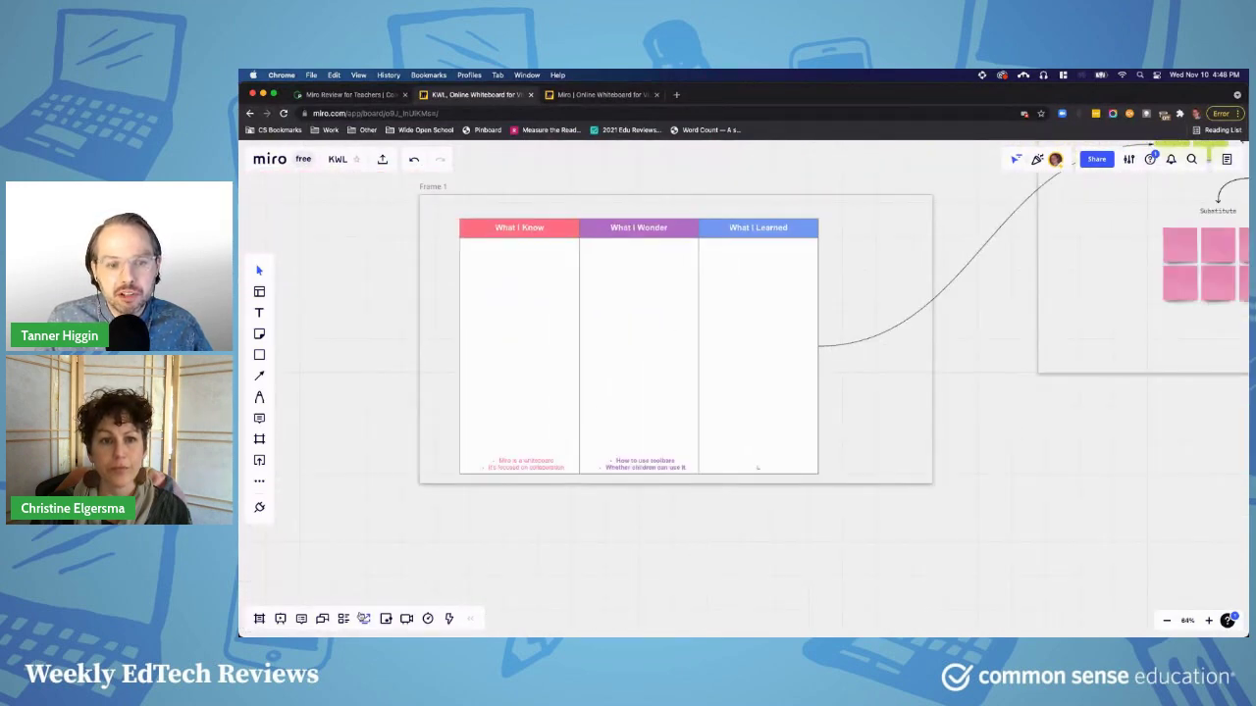
- Present the board frame by frame, then exit back to normal board view
left_click(282, 619)
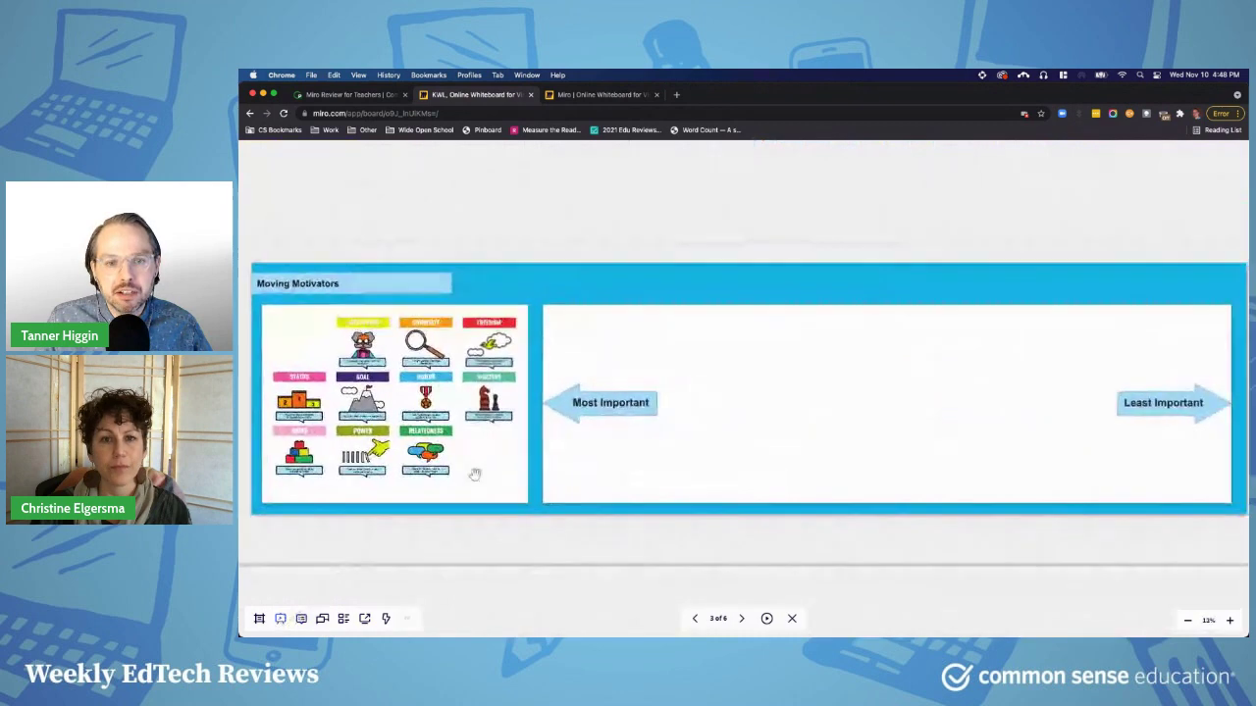
left_click(792, 619)
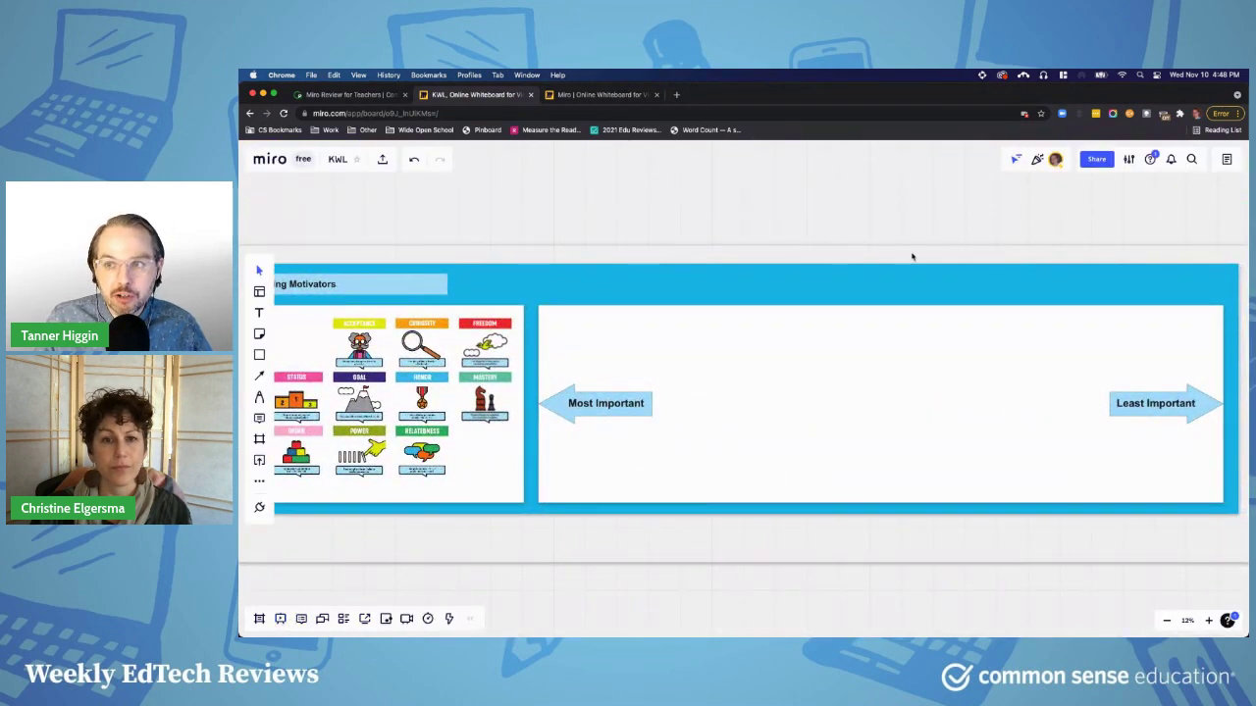
scroll(628, 337, "down", 5)
scroll(626, 384, "up", 10)
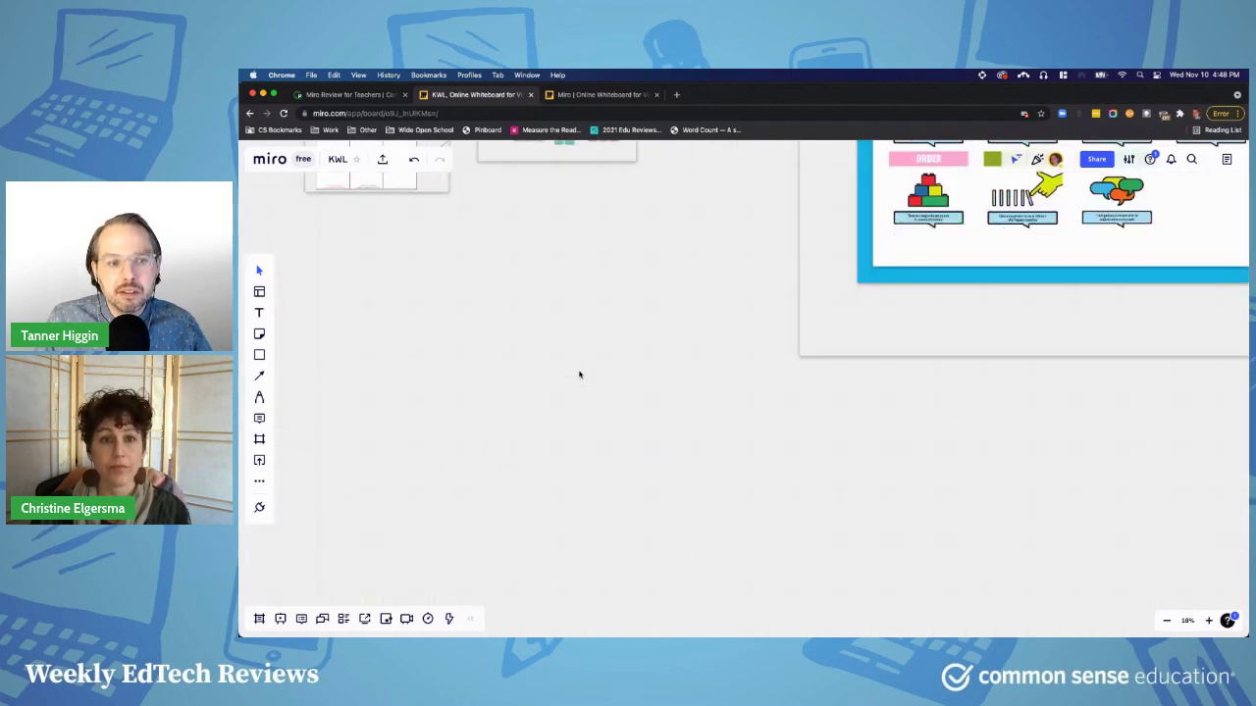
scroll(628, 377, "down", 4)
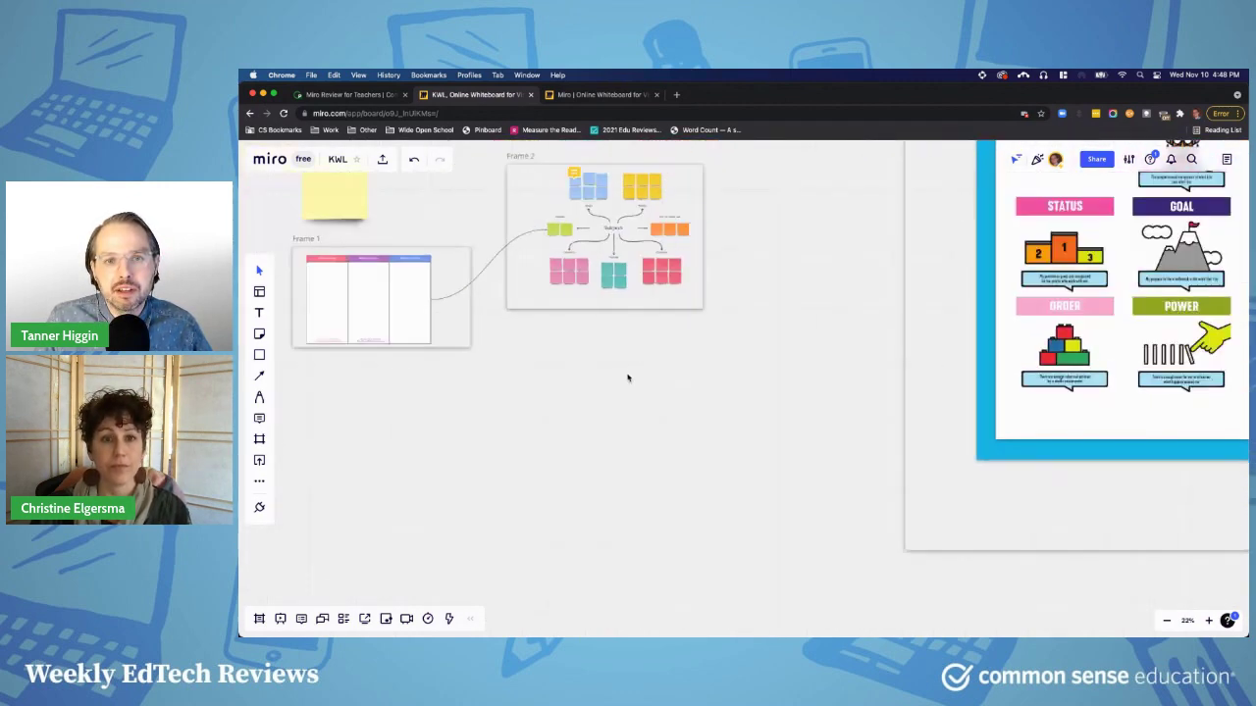
scroll(644, 400, "up", 2)
scroll(645, 400, "left", 2)
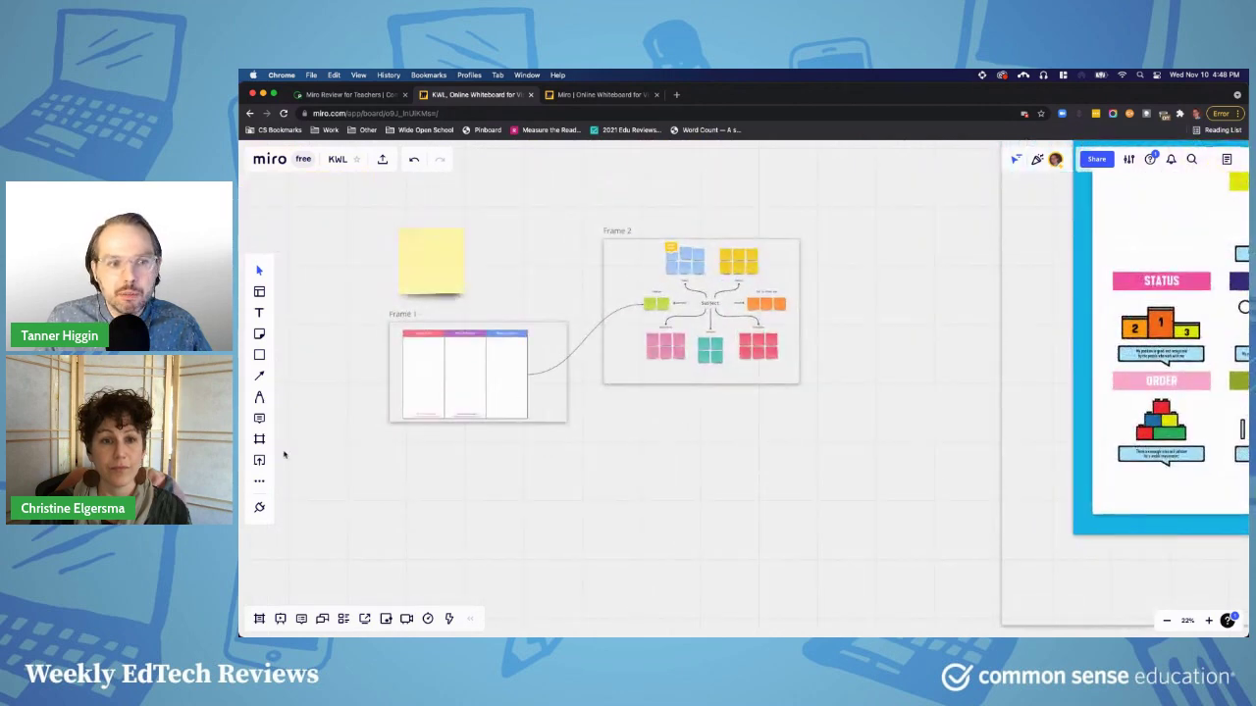
scroll(634, 316, "up", 3)
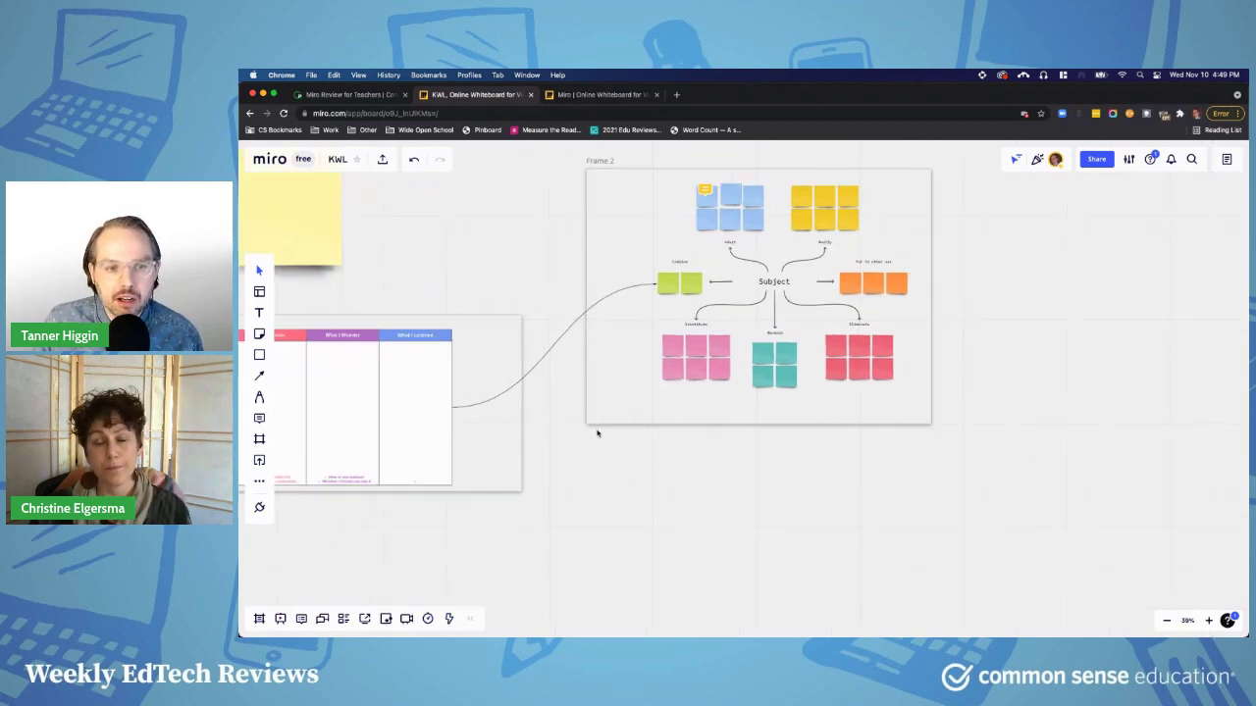
scroll(581, 419, "up", 5)
scroll(580, 368, "up", 3)
scroll(693, 428, "up", 3)
scroll(690, 428, "down", 2)
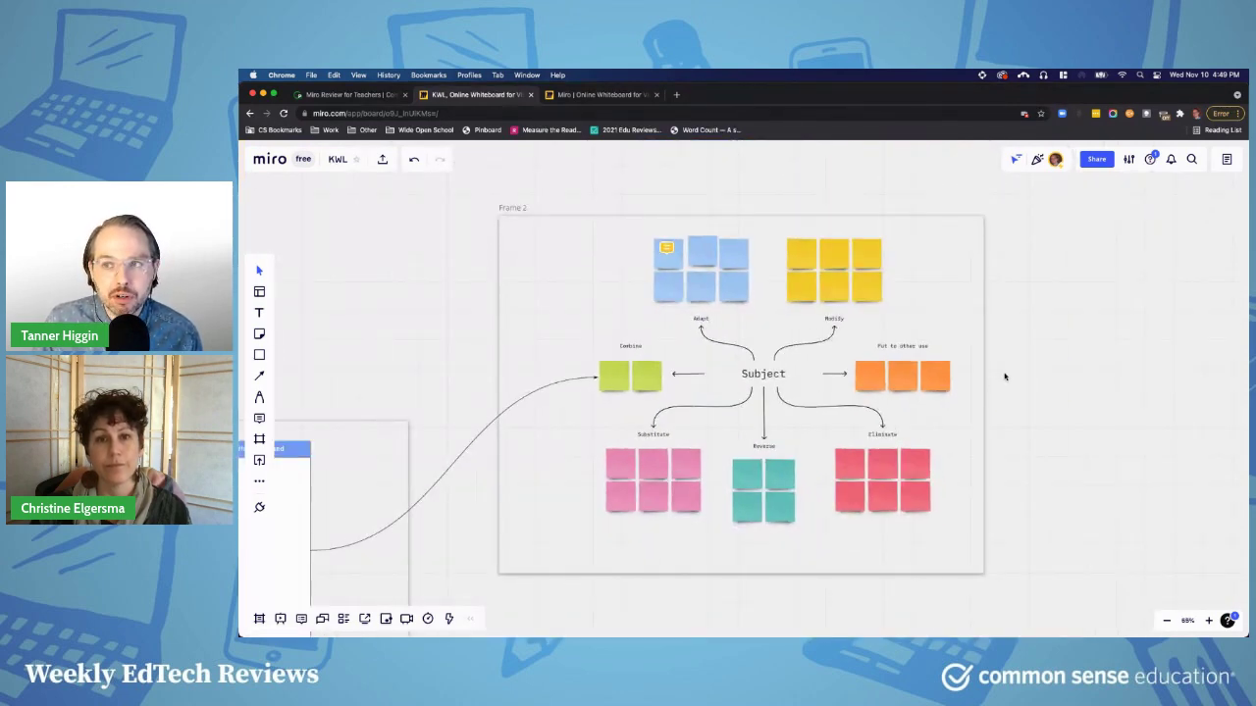
left_click_drag(1005, 377, 973, 368)
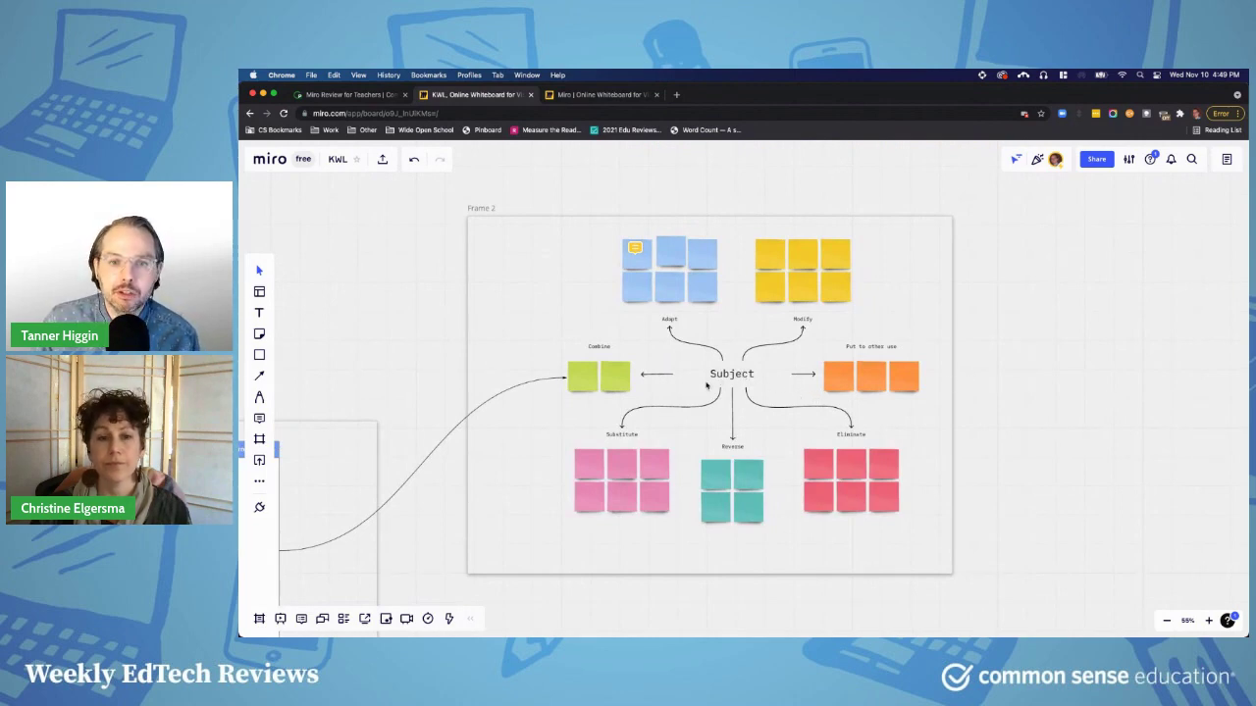
left_click_drag(434, 344, 772, 297)
scroll(496, 358, "up", 3)
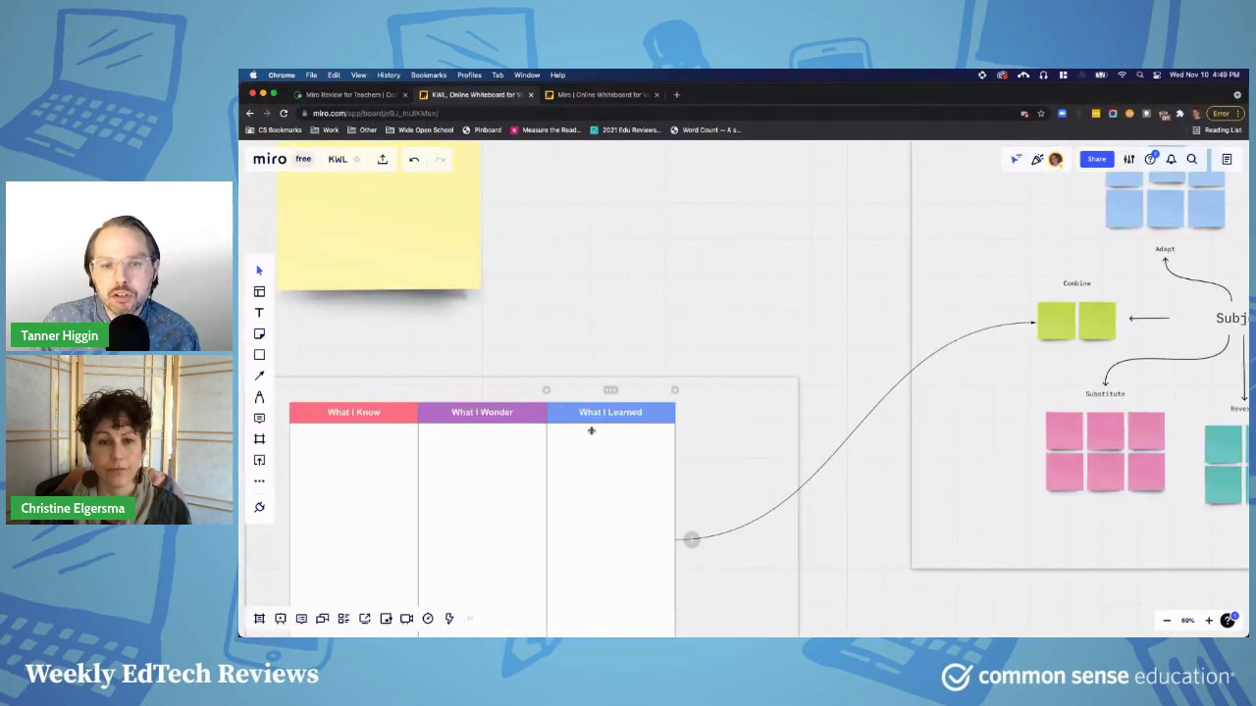
left_click_drag(647, 350, 673, 274)
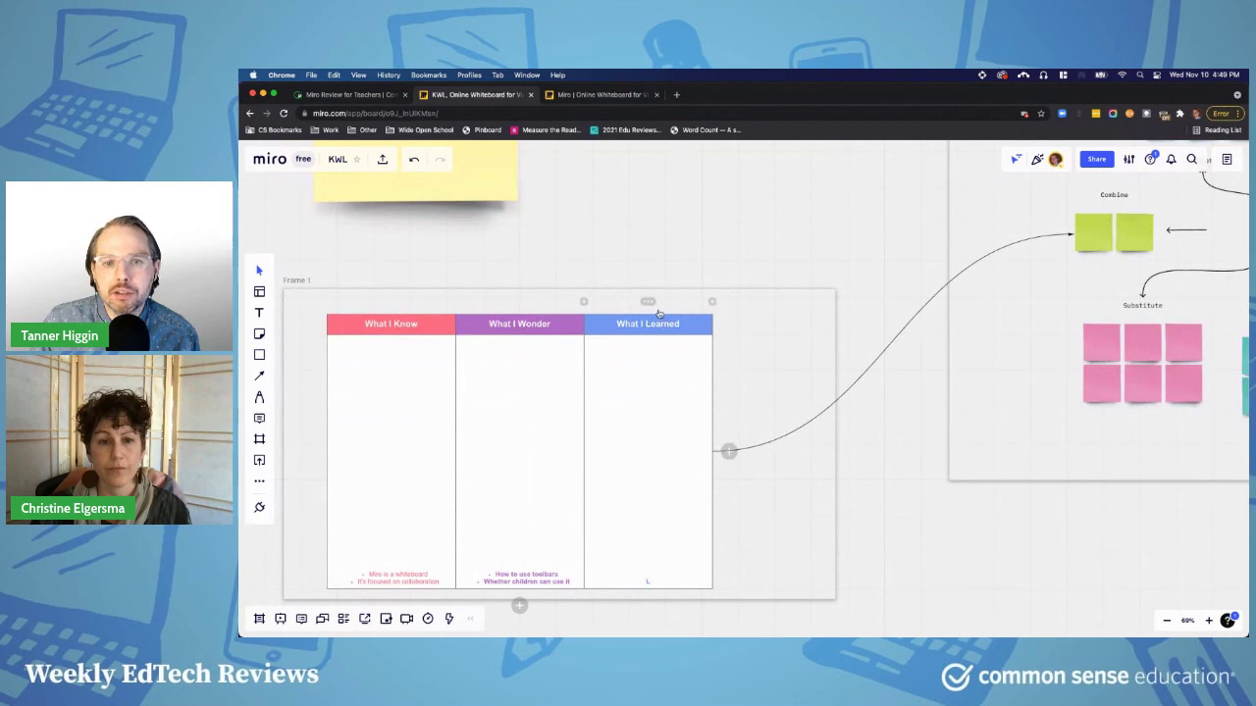